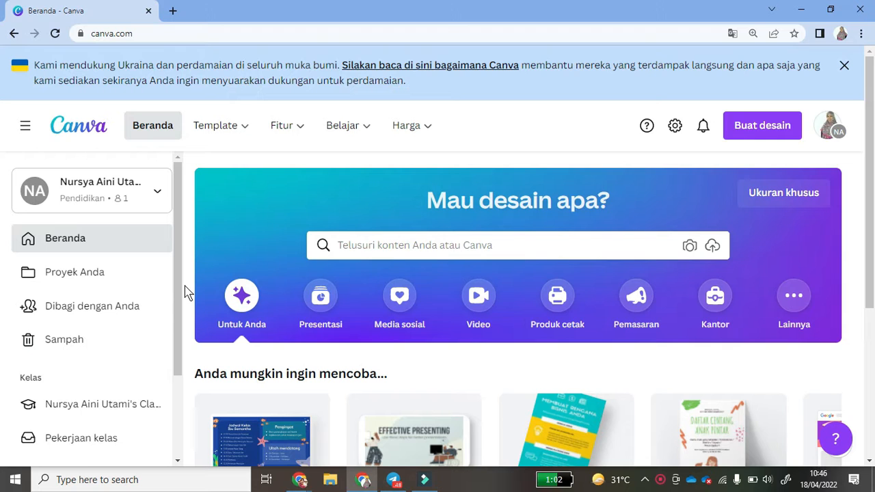
- Open Canva's Buat desain menu listing design types such as Presentasi Pendidikan
{"action": "left_click", "coordinate": [141, 32]}
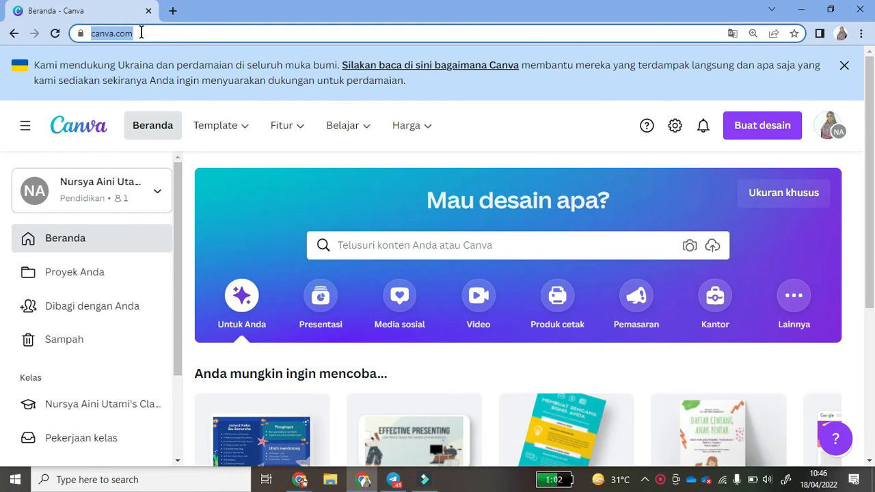
{"action": "left_click", "coordinate": [553, 106]}
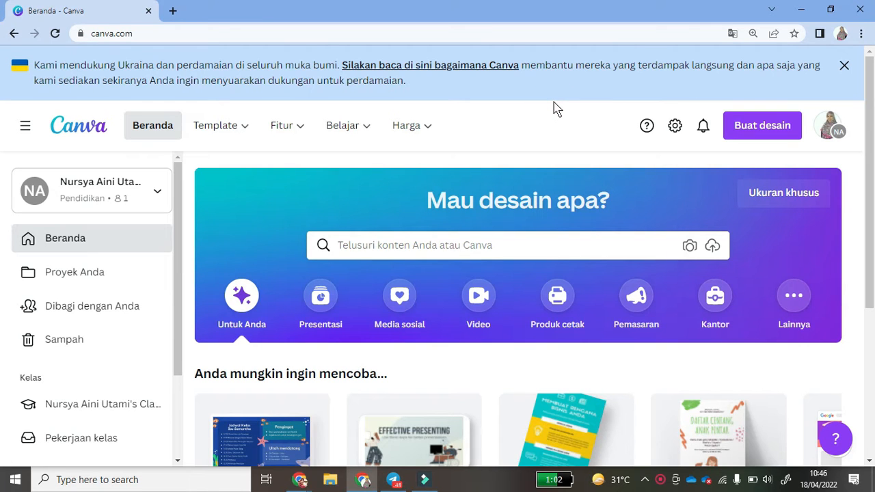
{"action": "left_click", "coordinate": [763, 132]}
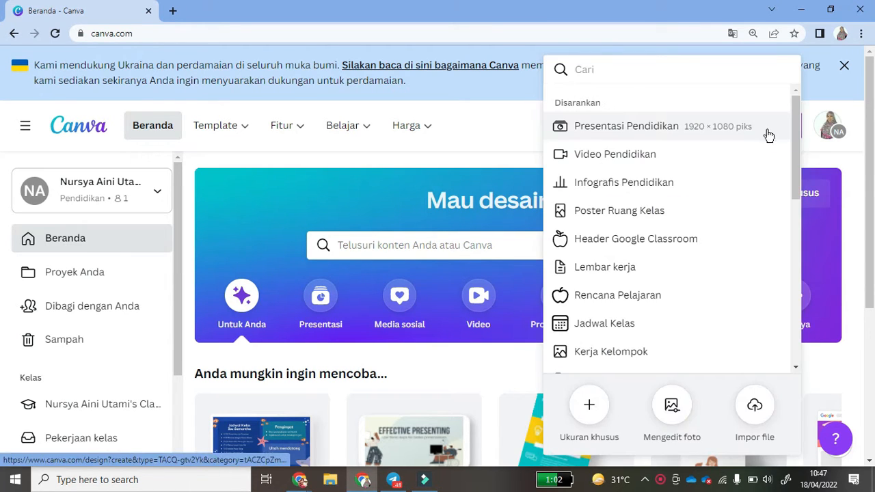
- Create a 1080 × 1080 Instagram post via an 'inst' design search, then switch to Quizizz
{"action": "left_click_drag", "start_coordinate": [796, 157], "coordinate": [785, 132]}
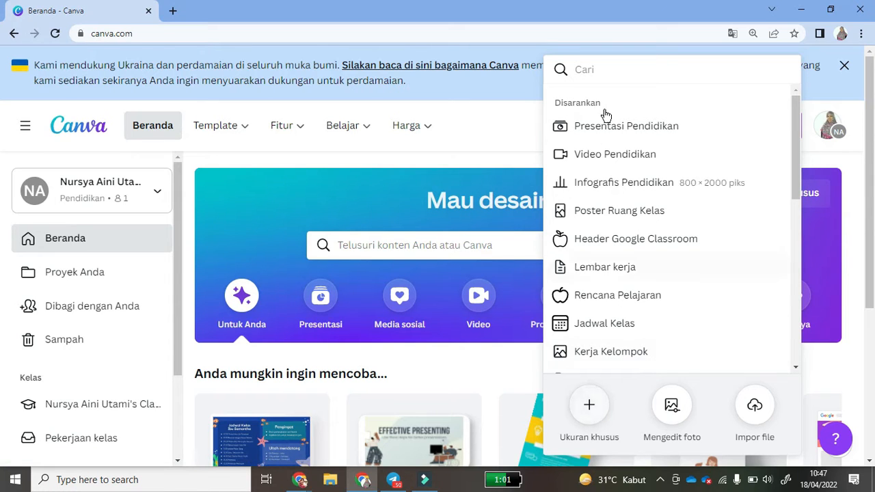
{"action": "left_click", "coordinate": [585, 66]}
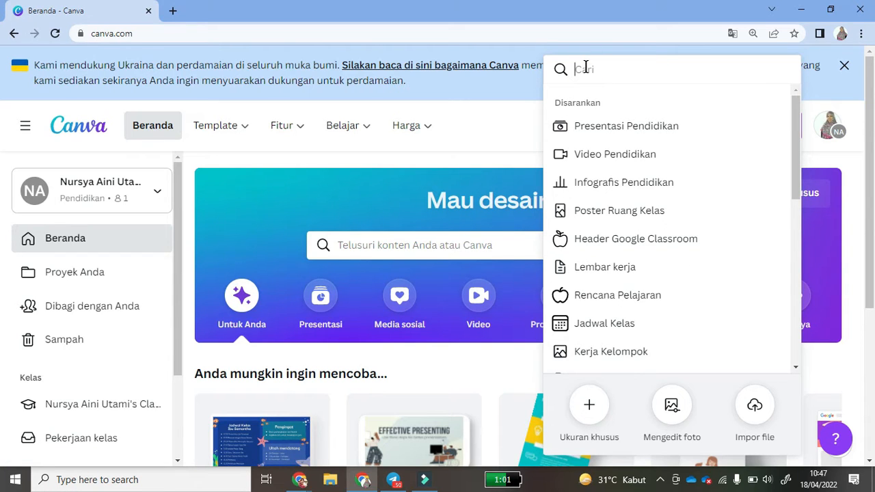
{"action": "type", "text": "ki"}
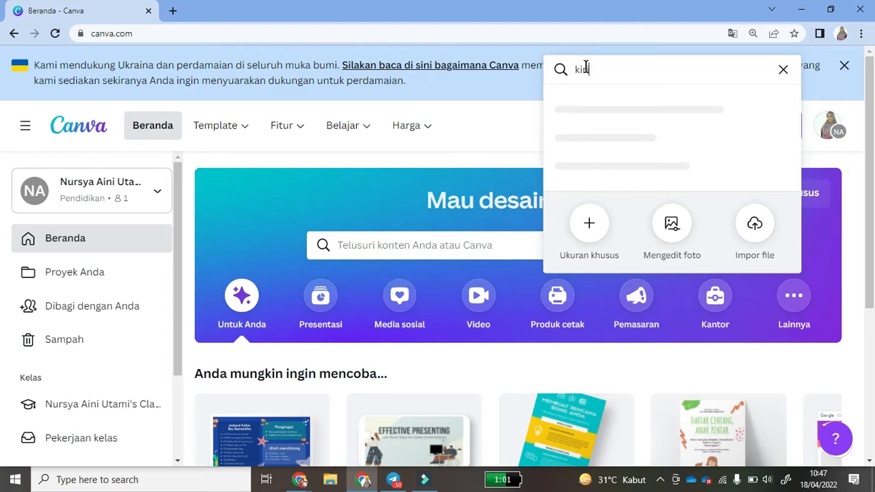
{"action": "type", "text": "rim"}
{"action": "key", "text": "BackSpace"}
{"action": "key", "text": "BackSpace"}
{"action": "key", "text": "BackSpace"}
{"action": "key", "text": "BackSpace"}
{"action": "key", "text": "BackSpace"}
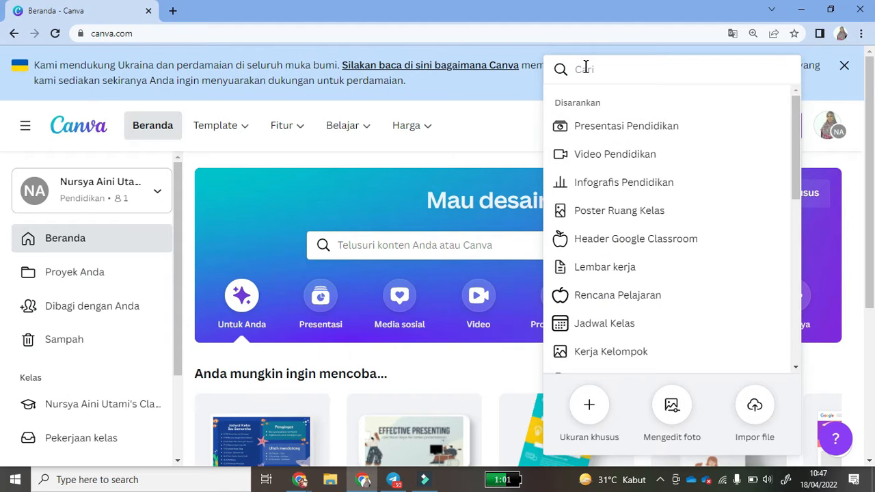
{"action": "type", "text": "instagram"}
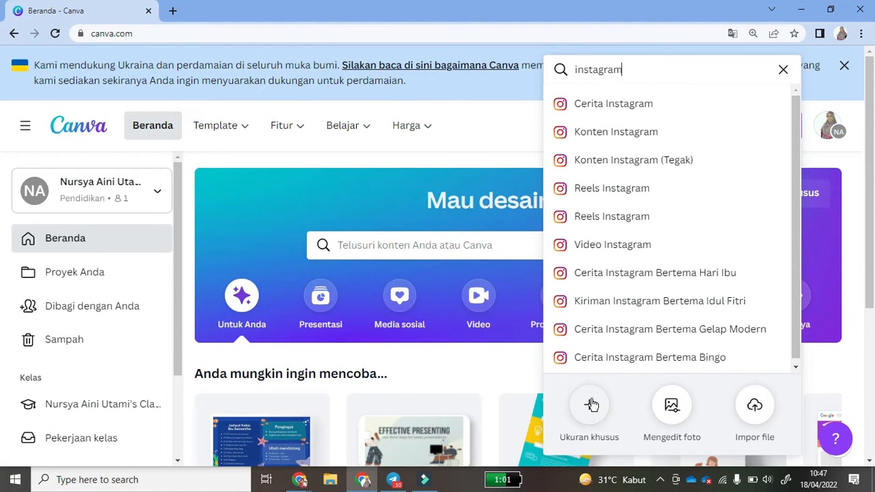
{"action": "left_click", "coordinate": [624, 135]}
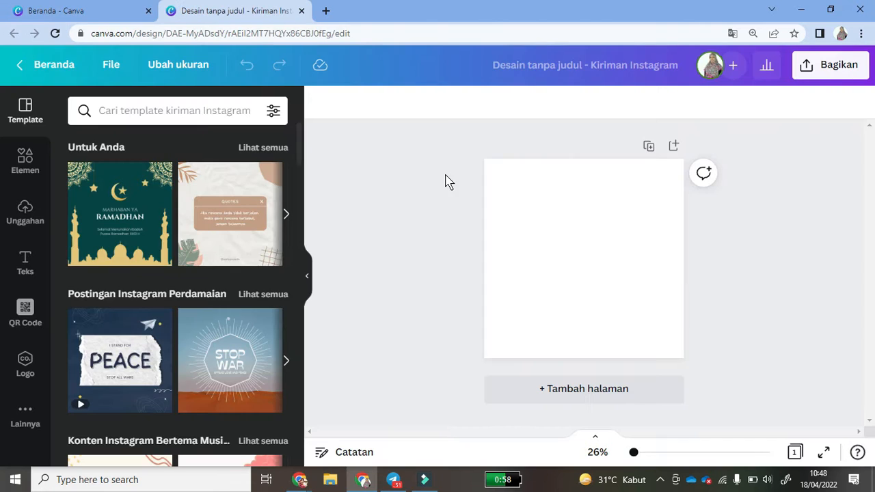
{"action": "mouse_move", "coordinate": [297, 482]}
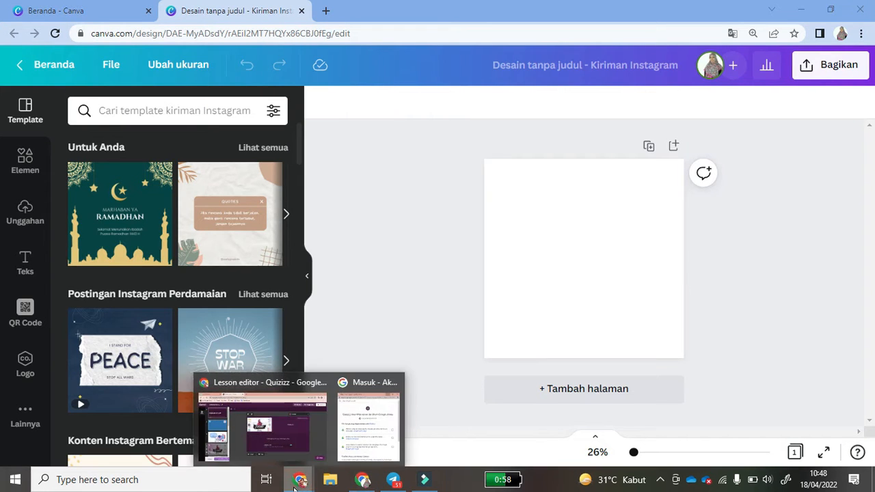
{"action": "left_click", "coordinate": [289, 434]}
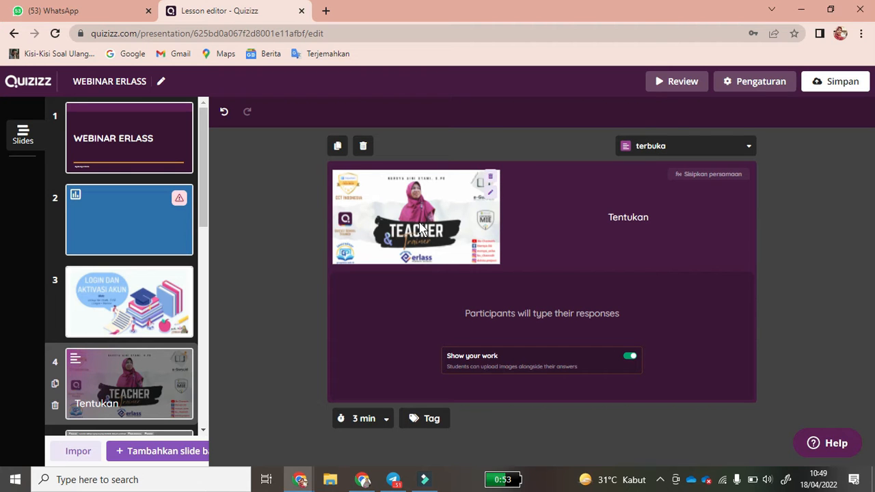
{"action": "left_click", "coordinate": [661, 83]}
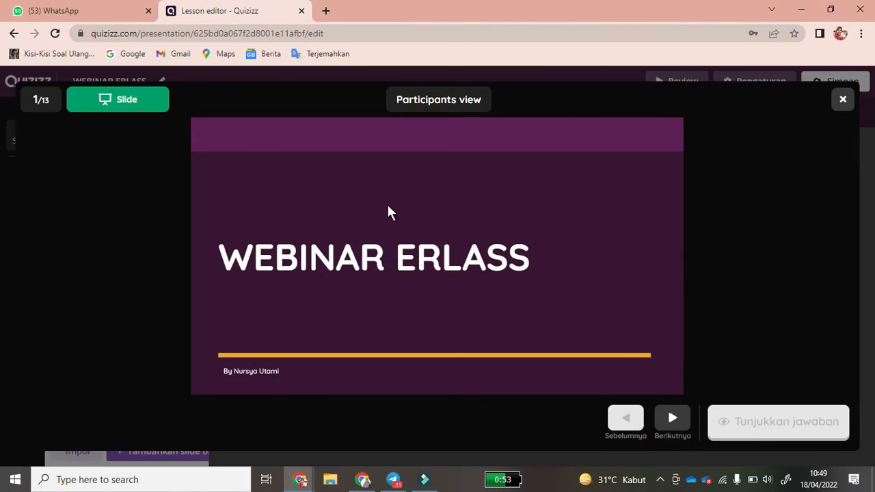
{"action": "left_click", "coordinate": [669, 418]}
{"action": "left_click", "coordinate": [671, 420]}
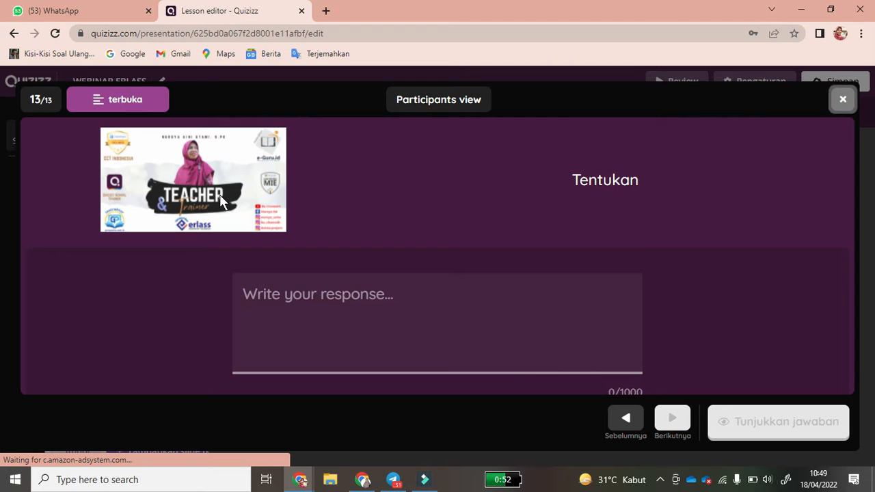
{"action": "left_click", "coordinate": [363, 480]}
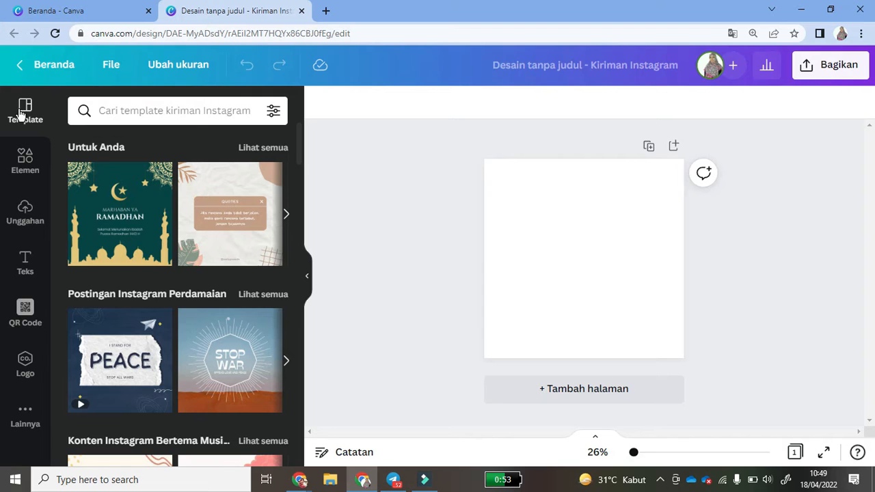
- Search templates for 'labirin' and browse the results
{"action": "left_click", "coordinate": [100, 110]}
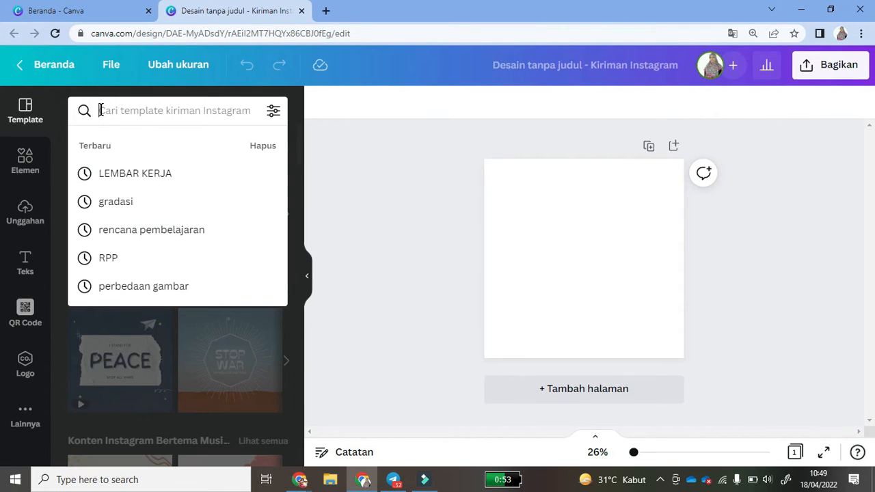
{"action": "type", "text": "labirin"}
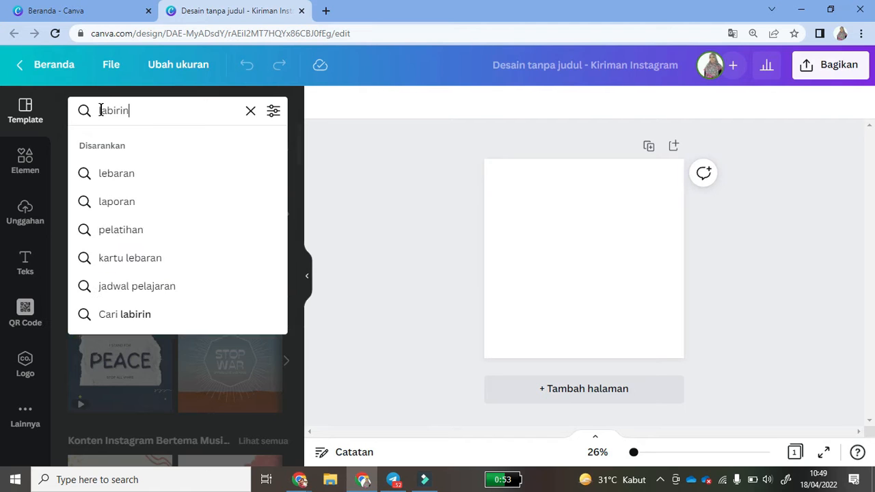
{"action": "key", "text": "Return"}
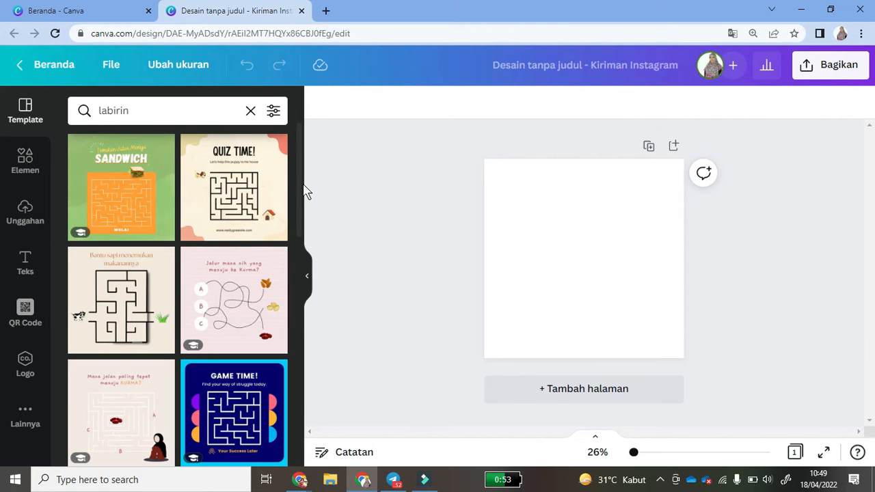
{"action": "left_click_drag", "start_coordinate": [301, 180], "coordinate": [312, 355]}
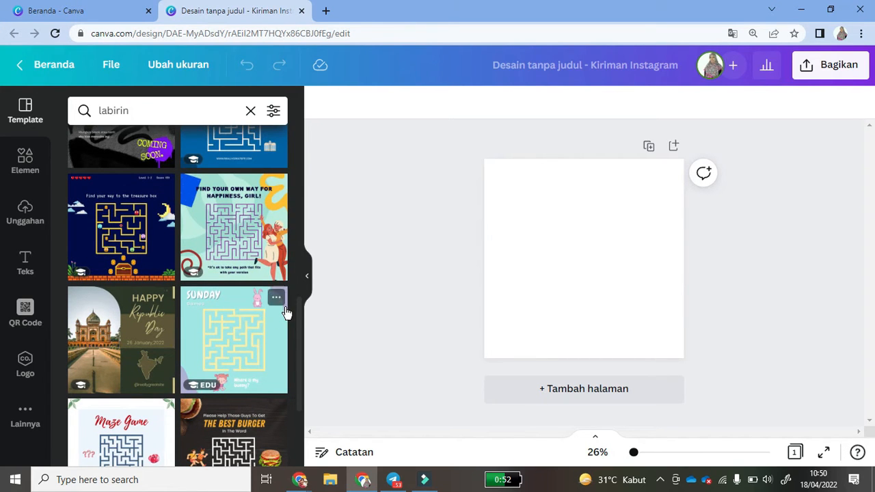
{"action": "left_click_drag", "start_coordinate": [300, 326], "coordinate": [294, 144]}
- Search templates for 'maze' instead and apply the blue Quiz Time maze template
{"action": "left_click_drag", "start_coordinate": [141, 117], "coordinate": [93, 117]}
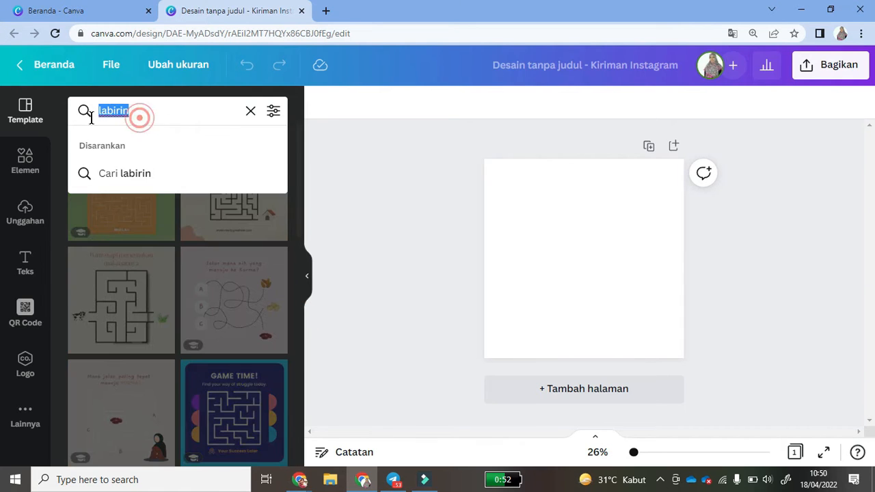
{"action": "type", "text": "maze"}
{"action": "key", "text": "Return"}
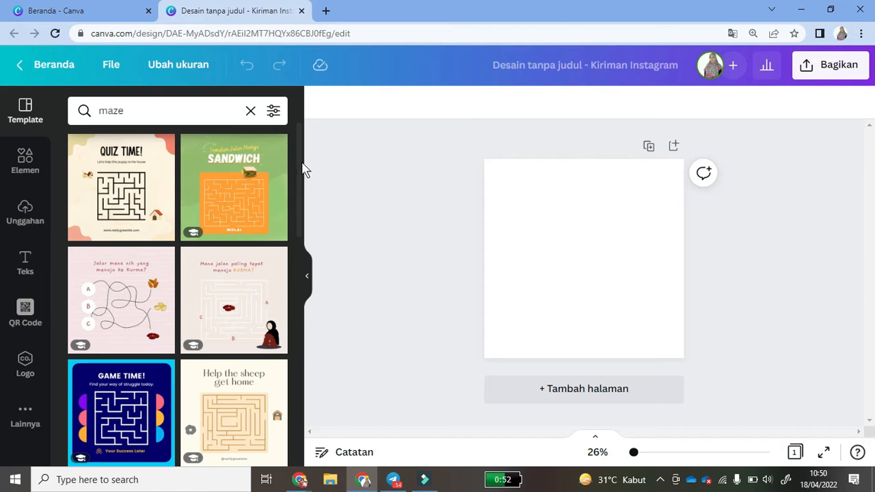
{"action": "left_click_drag", "start_coordinate": [302, 185], "coordinate": [303, 294]}
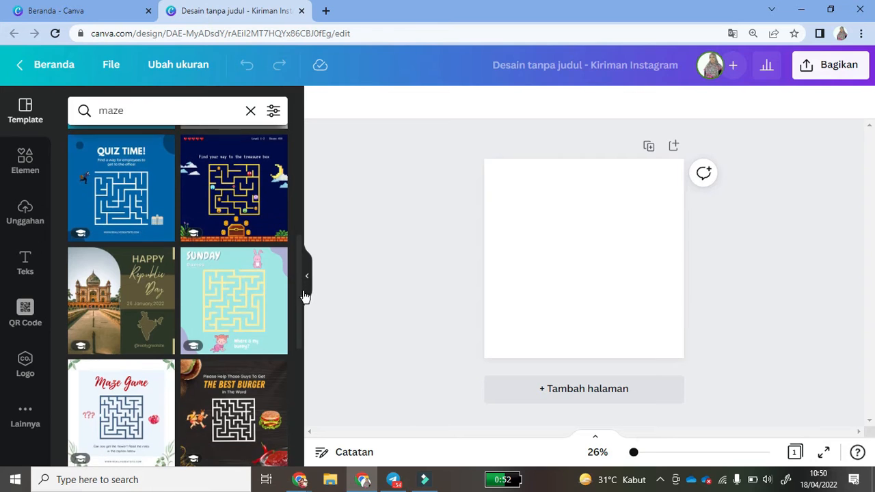
{"action": "left_click", "coordinate": [107, 205]}
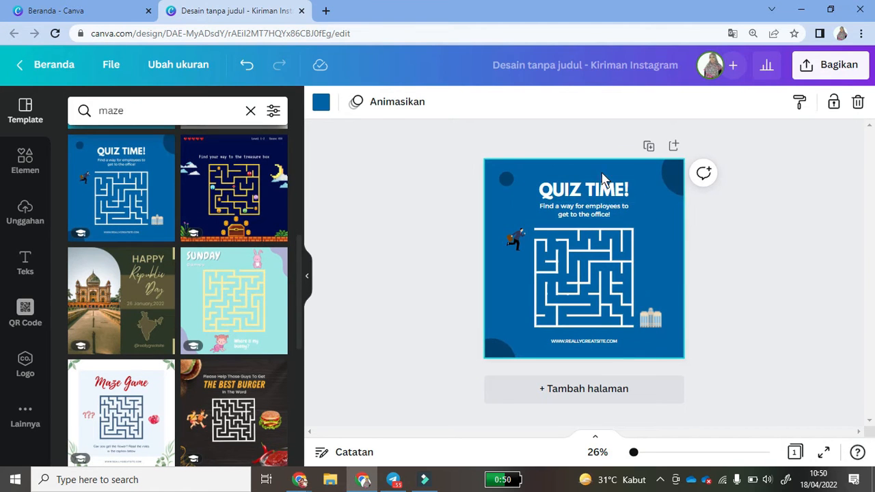
- Add a second page and apply 'This Is Why I Love Fall' from the maze template results
{"action": "left_click", "coordinate": [638, 170]}
{"action": "left_click", "coordinate": [547, 394]}
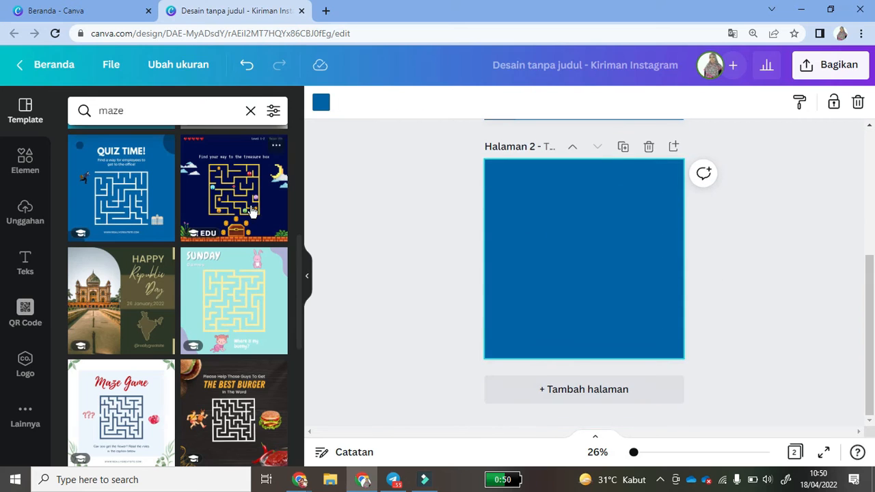
{"action": "left_click_drag", "start_coordinate": [303, 252], "coordinate": [303, 375]}
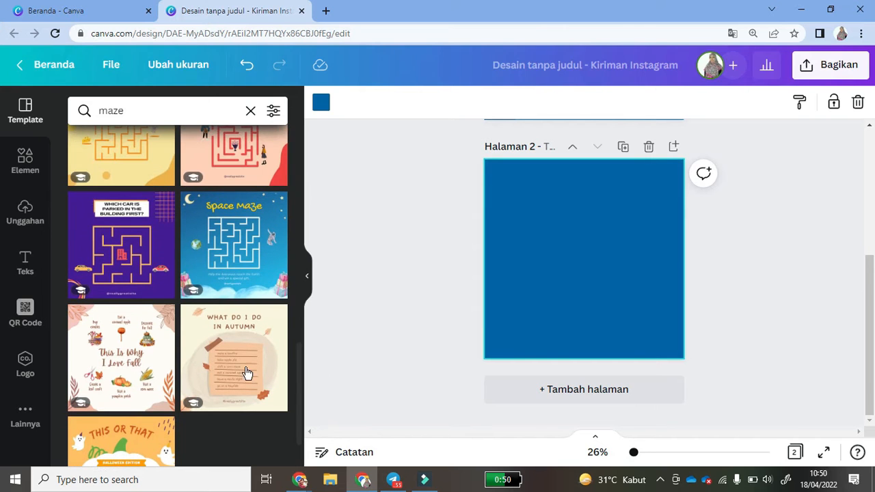
{"action": "left_click", "coordinate": [123, 324]}
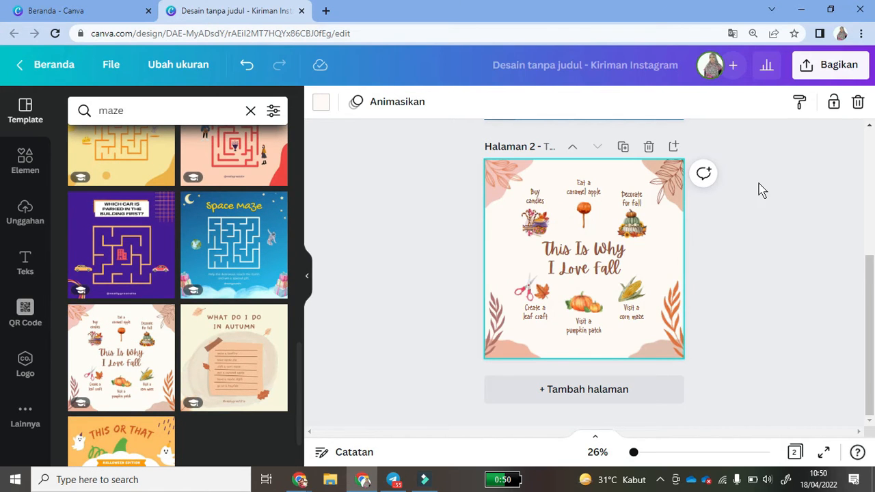
- Remove the candies picture and its 'Buy candies' caption from page 2
{"action": "left_click_drag", "start_coordinate": [408, 206], "coordinate": [653, 323]}
{"action": "key", "text": "Delete"}
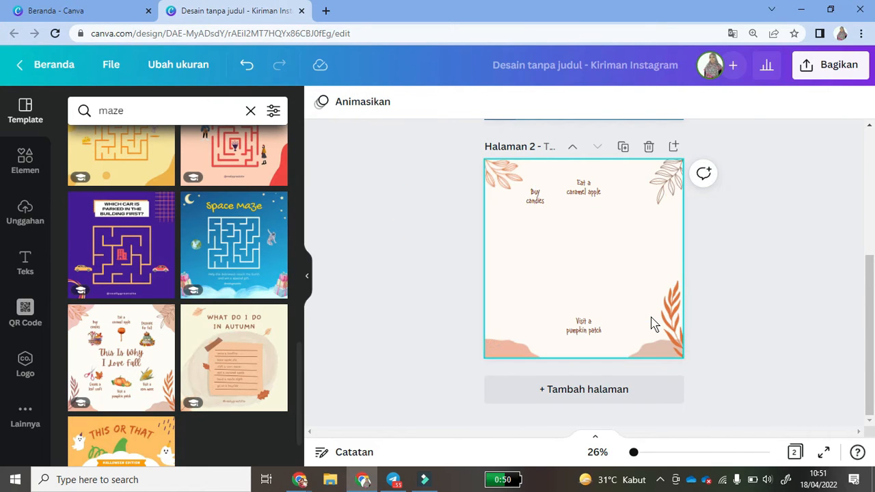
{"action": "left_click", "coordinate": [246, 65]}
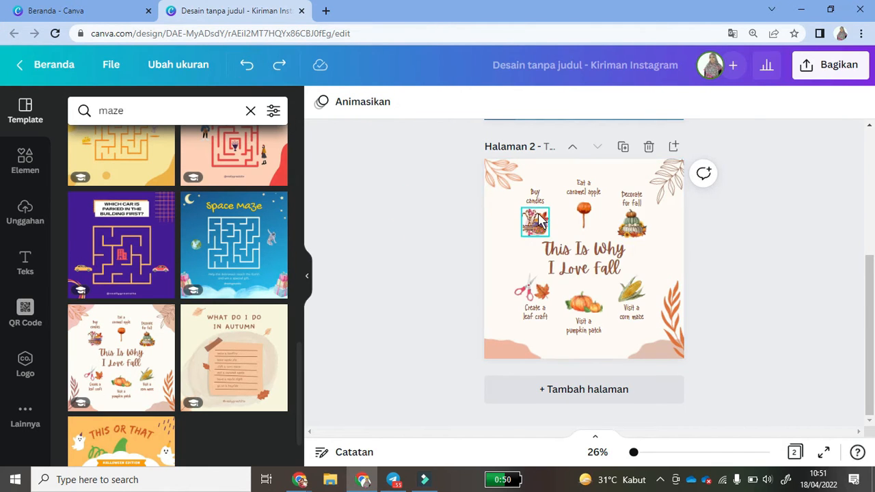
{"action": "left_click", "coordinate": [539, 222]}
{"action": "key", "text": "Delete"}
{"action": "left_click", "coordinate": [534, 195]}
{"action": "key", "text": "Delete"}
- Delete the remaining caramel apple, pumpkin, leaf craft and corn maze pictures and captions
{"action": "left_click", "coordinate": [583, 188]}
{"action": "left_click", "coordinate": [628, 198], "text": "shift"}
{"action": "left_click", "coordinate": [632, 222], "text": "shift"}
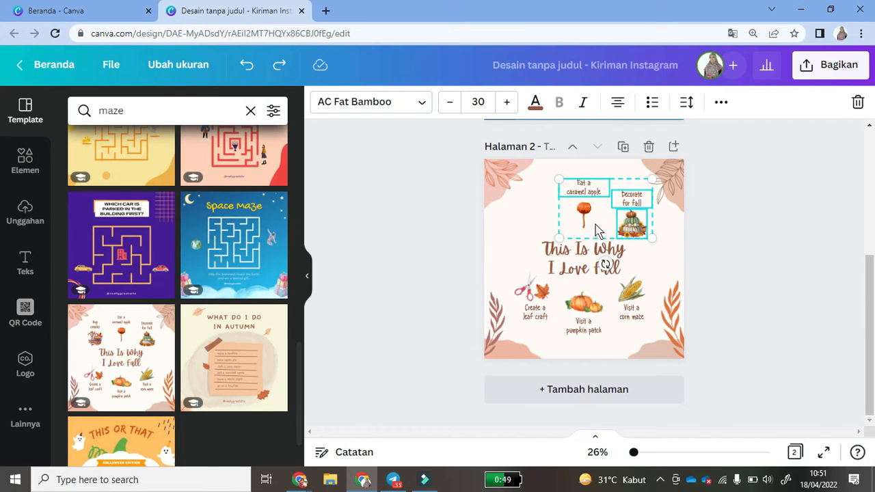
{"action": "left_click", "coordinate": [584, 222], "text": "shift"}
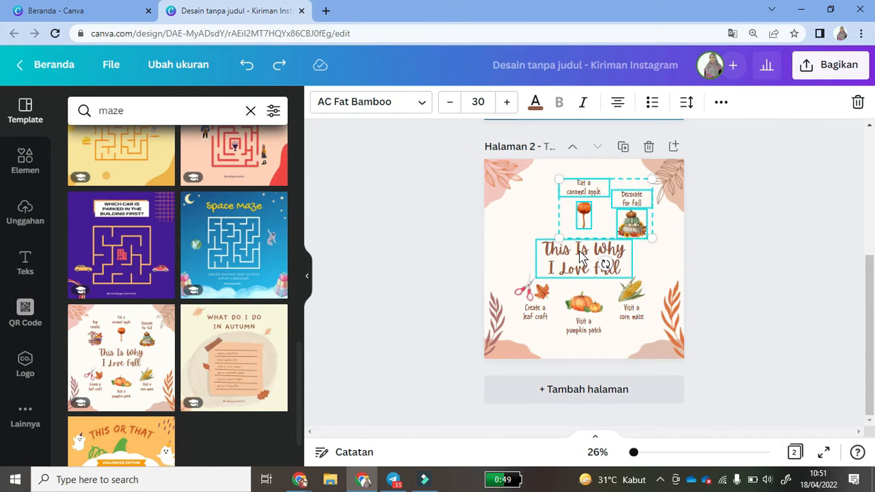
{"action": "left_click", "coordinate": [526, 294], "text": "shift"}
{"action": "left_click", "coordinate": [544, 294], "text": "shift"}
{"action": "left_click", "coordinate": [538, 314], "text": "shift"}
{"action": "left_click", "coordinate": [586, 328], "text": "shift"}
{"action": "left_click", "coordinate": [582, 301], "text": "shift"}
{"action": "left_click", "coordinate": [630, 290], "text": "shift"}
{"action": "left_click", "coordinate": [633, 312], "text": "shift"}
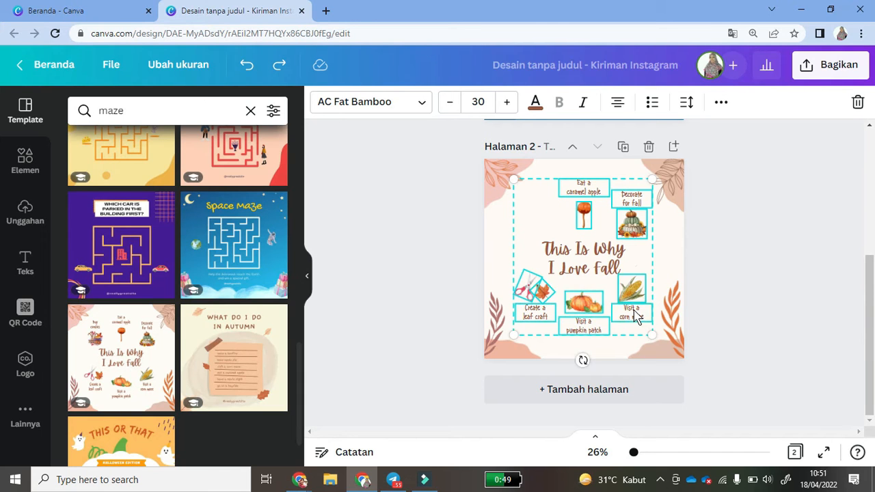
{"action": "key", "text": "Delete"}
- Move the 'This Is Why I Love Fall' title to the top of page 2
{"action": "left_click_drag", "start_coordinate": [578, 237], "coordinate": [572, 168]}
{"action": "left_click", "coordinate": [804, 260]}
{"action": "left_click_drag", "start_coordinate": [872, 323], "coordinate": [865, 228]}
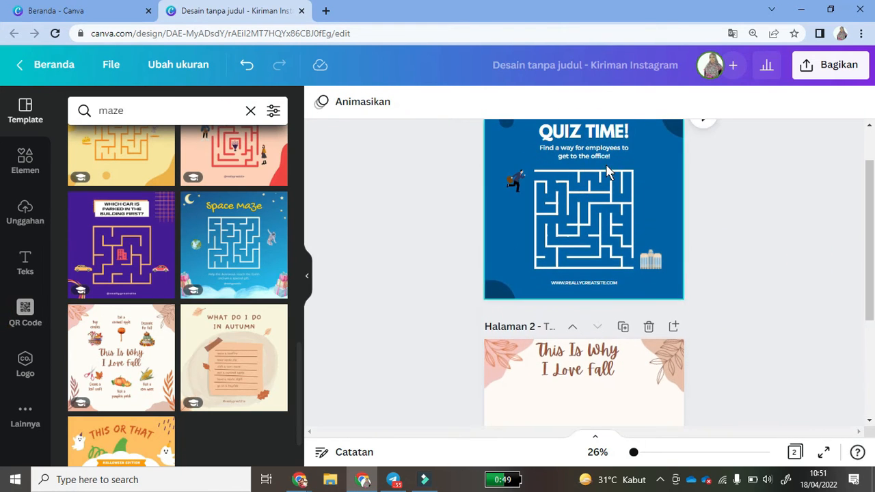
- Copy the quiz maze and paste it, enlarged, onto autumn page 2
{"action": "left_click", "coordinate": [587, 190]}
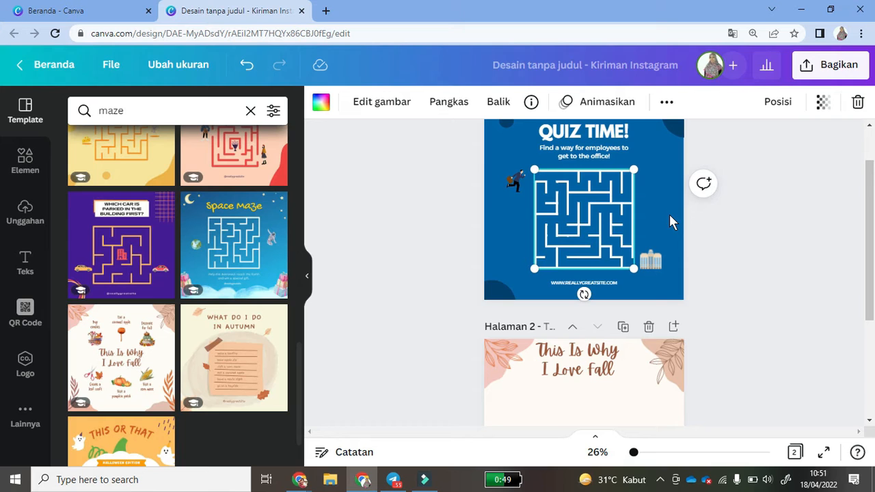
{"action": "left_click_drag", "start_coordinate": [628, 179], "coordinate": [631, 177]}
{"action": "right_click", "coordinate": [616, 181]}
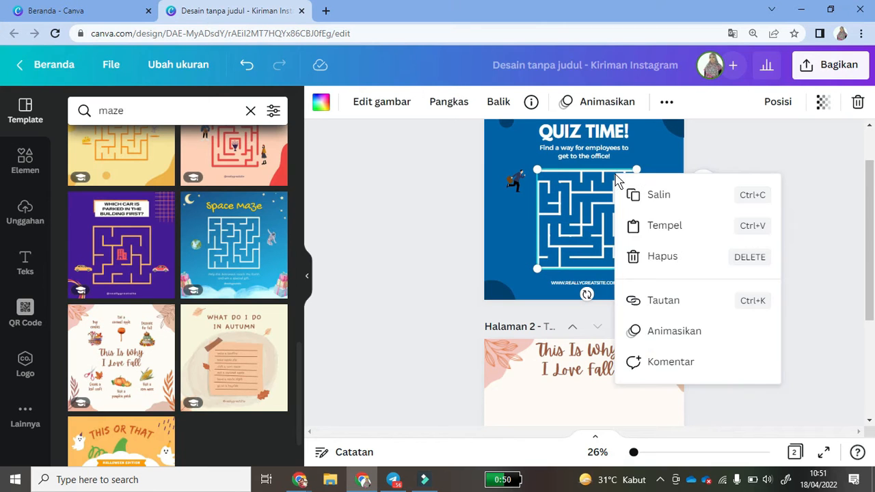
{"action": "left_click", "coordinate": [670, 196]}
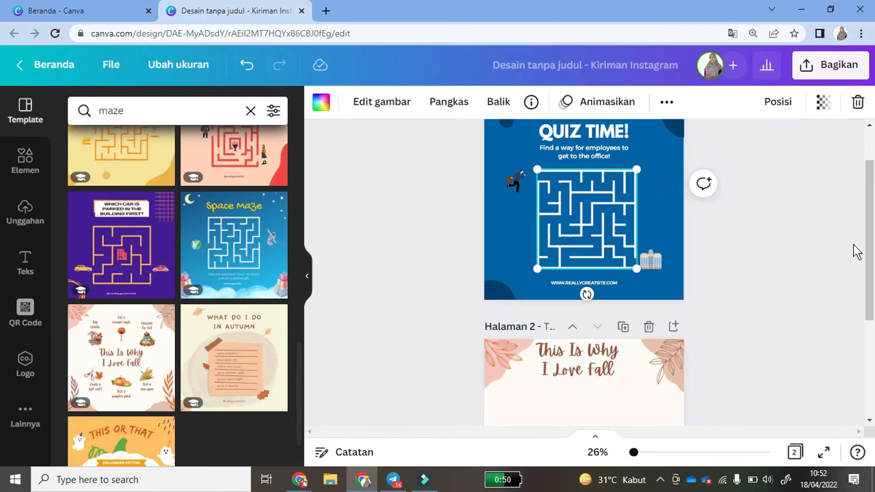
{"action": "scroll", "coordinate": [850, 248], "scroll_direction": "down", "scroll_amount": 3}
{"action": "left_click", "coordinate": [572, 257]}
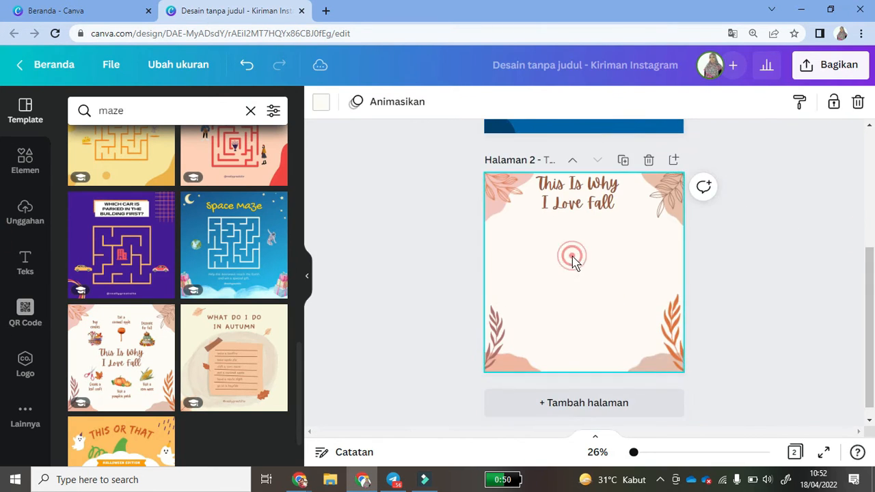
{"action": "key", "text": "ctrl+v"}
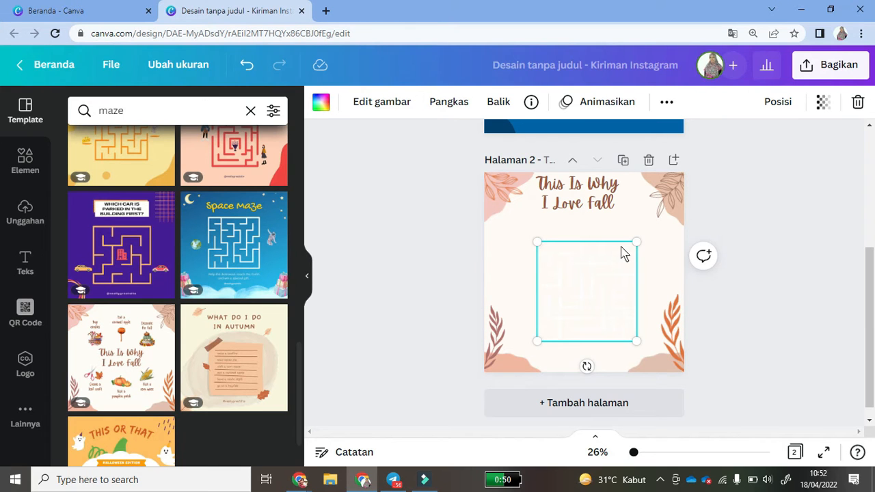
{"action": "left_click_drag", "start_coordinate": [639, 242], "coordinate": [673, 206]}
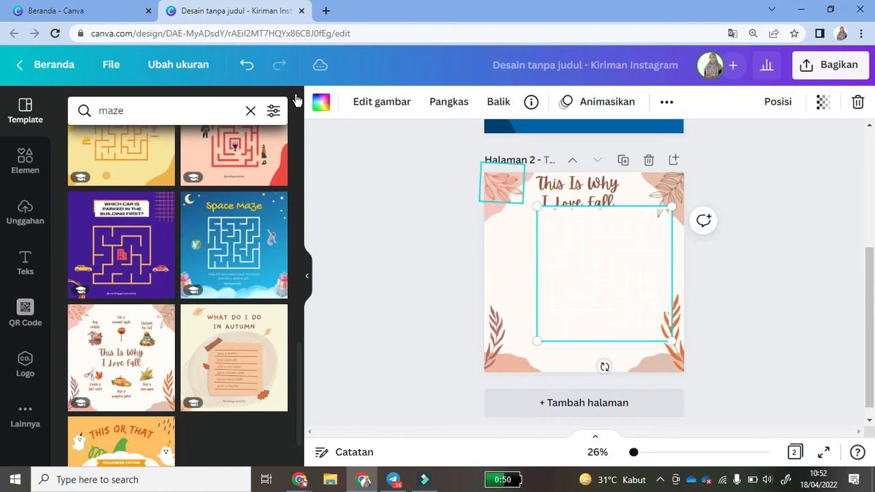
- Recolour the pasted maze navy, shrink it and centre it below the title
{"action": "left_click", "coordinate": [320, 102]}
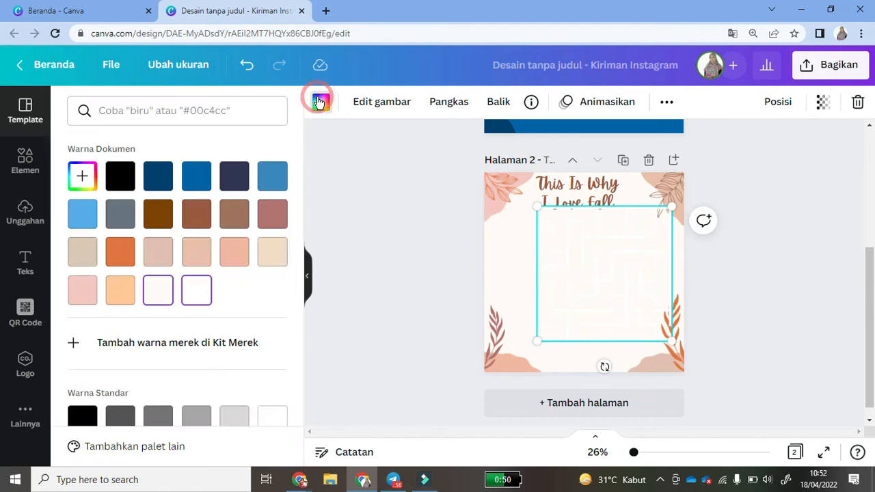
{"action": "left_click", "coordinate": [239, 178]}
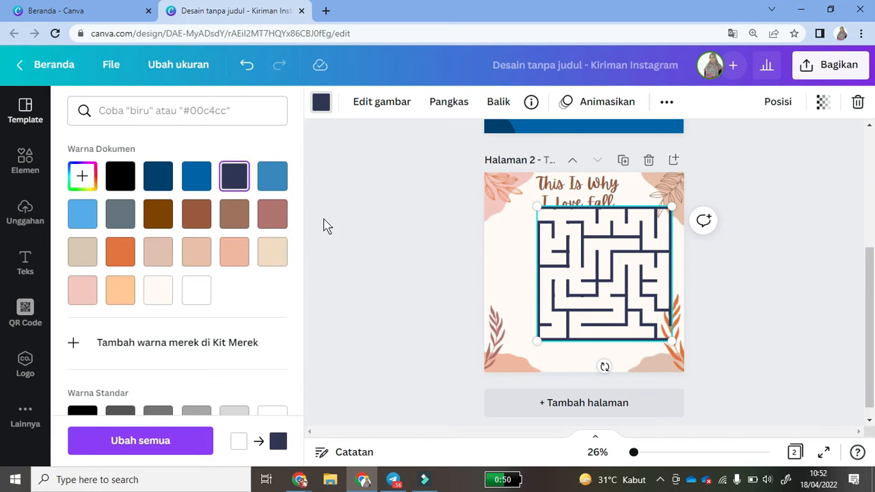
{"action": "left_click_drag", "start_coordinate": [584, 250], "coordinate": [562, 254]}
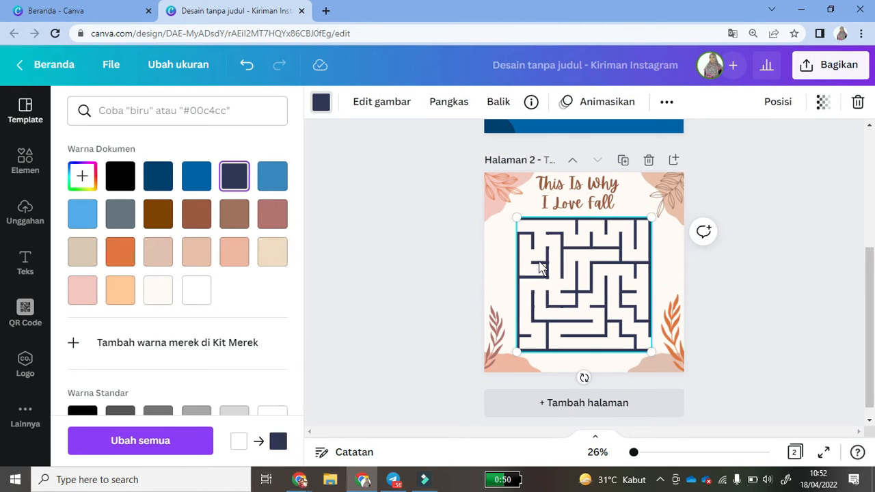
{"action": "left_click", "coordinate": [733, 260]}
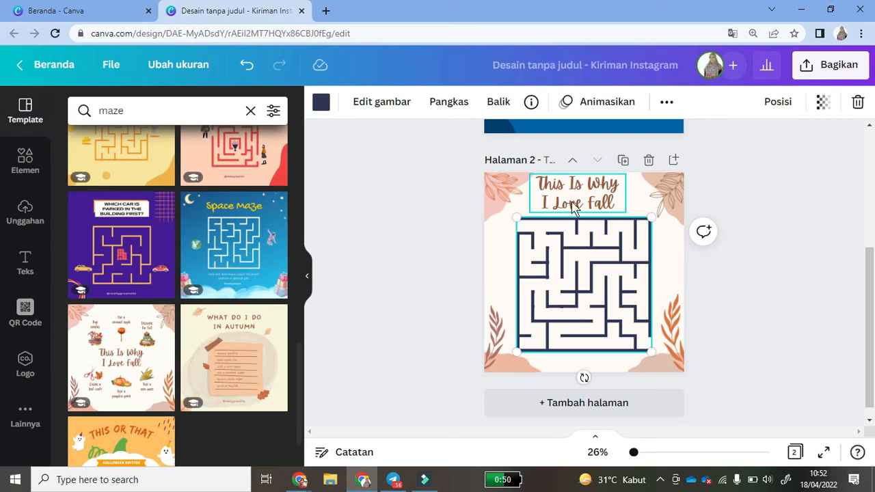
{"action": "left_click", "coordinate": [565, 272]}
{"action": "left_click_drag", "start_coordinate": [650, 352], "coordinate": [628, 324]}
{"action": "left_click_drag", "start_coordinate": [585, 269], "coordinate": [598, 271]}
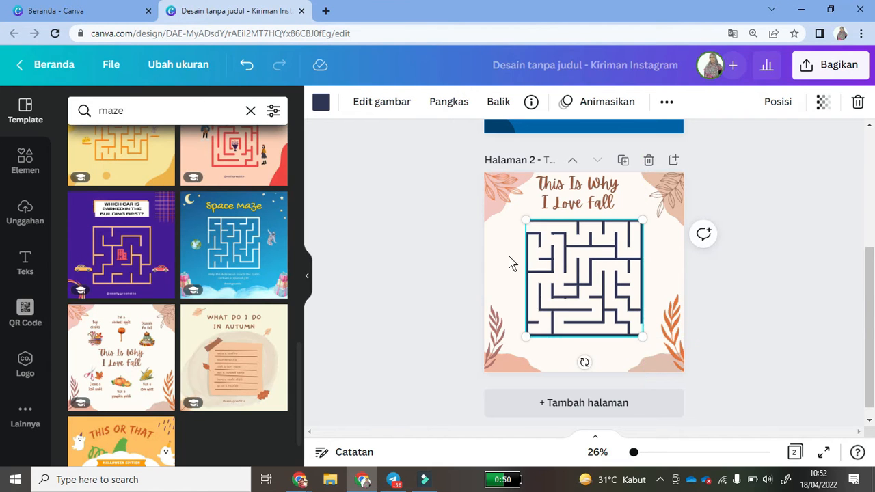
{"action": "left_click", "coordinate": [448, 239]}
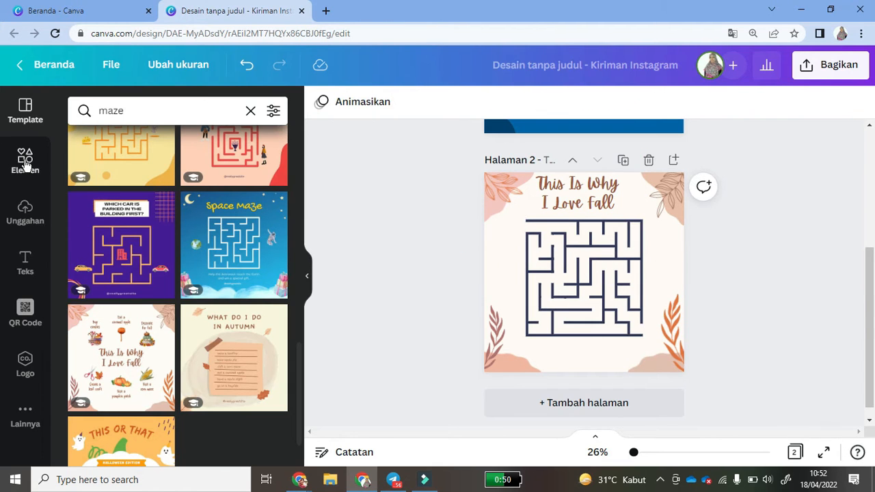
- Search elements for 'kucing' and place the grey cartoon cat at the page's top-left corner
{"action": "left_click", "coordinate": [24, 162]}
{"action": "left_click", "coordinate": [135, 115]}
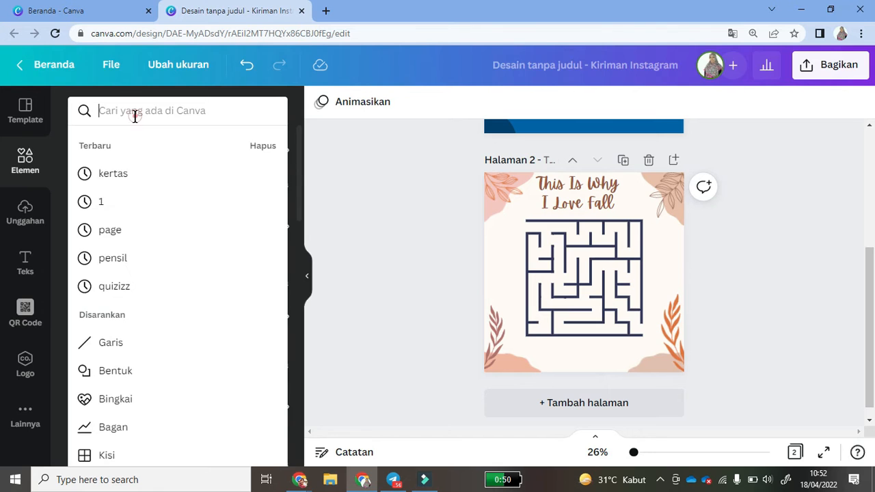
{"action": "type", "text": "kucing"}
{"action": "key", "text": "Return"}
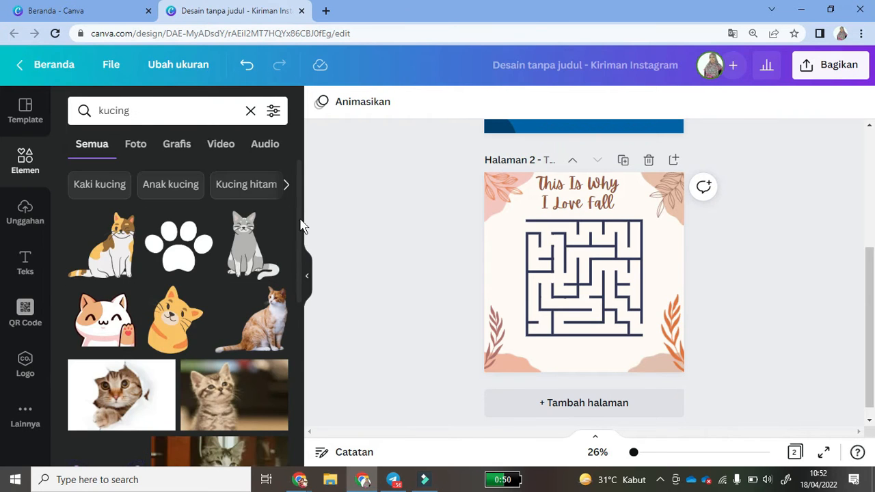
{"action": "scroll", "coordinate": [301, 255], "scroll_direction": "down", "scroll_amount": 1}
{"action": "scroll", "coordinate": [300, 254], "scroll_direction": "down", "scroll_amount": 4}
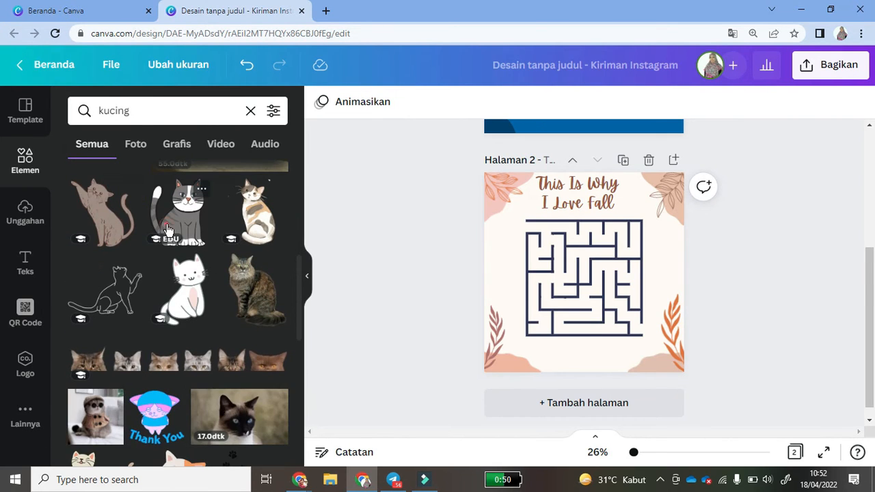
{"action": "left_click", "coordinate": [179, 212]}
{"action": "left_click_drag", "start_coordinate": [597, 287], "coordinate": [512, 224]}
- Search elements for 'ikan', try the fried-fish photo near the maze corner, then delete it
{"action": "left_click", "coordinate": [111, 110]}
{"action": "double_click", "coordinate": [134, 110]}
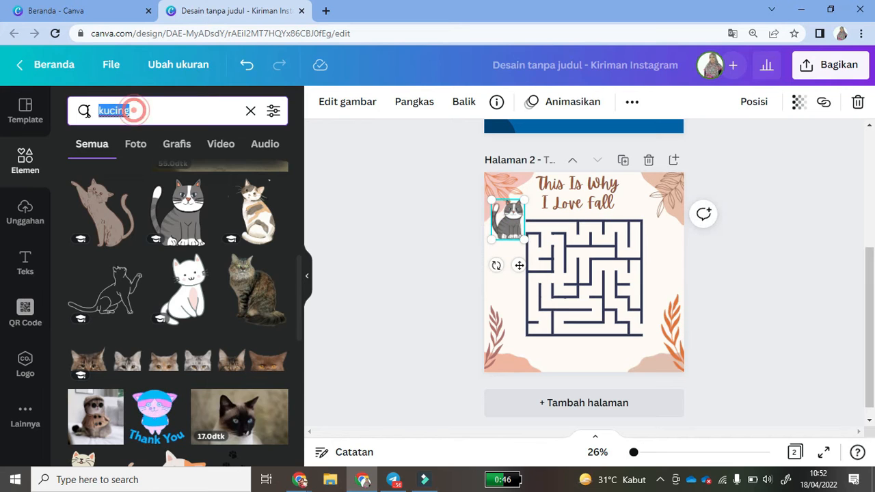
{"action": "type", "text": "ikan"}
{"action": "key", "text": "Return"}
{"action": "scroll", "coordinate": [301, 272], "scroll_direction": "down", "scroll_amount": 2}
{"action": "scroll", "coordinate": [301, 271], "scroll_direction": "down", "scroll_amount": 6}
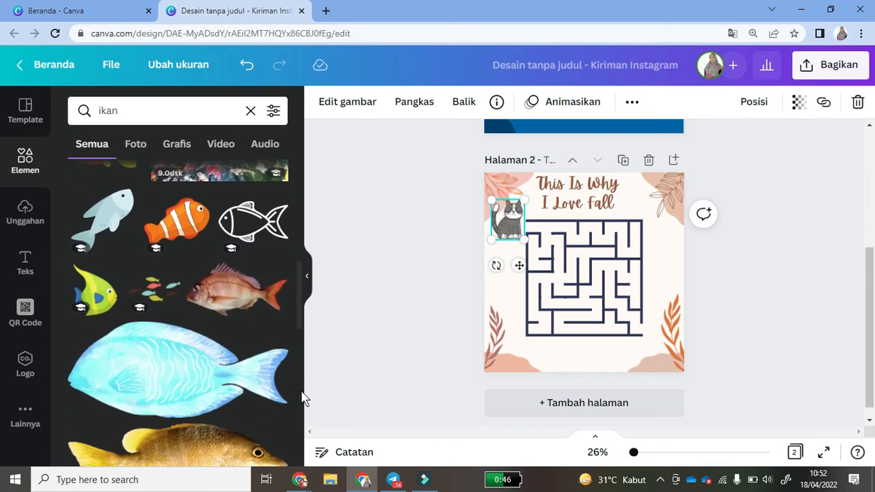
{"action": "scroll", "coordinate": [302, 403], "scroll_direction": "down", "scroll_amount": 5}
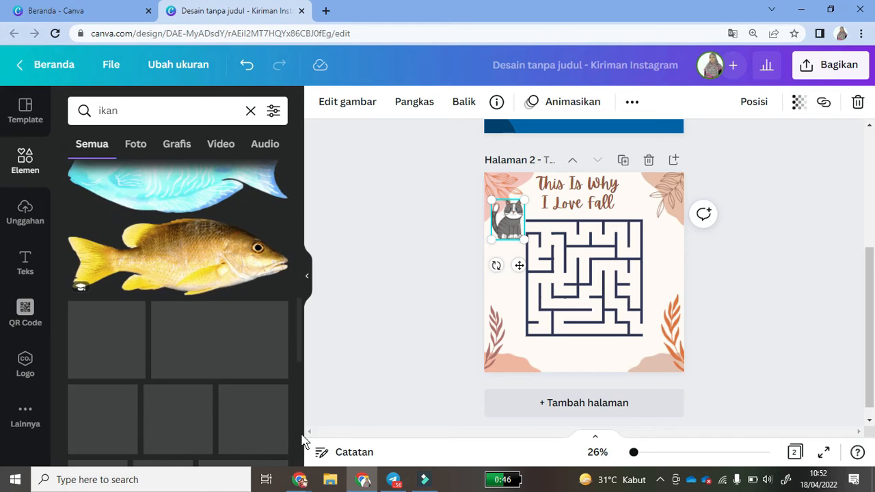
{"action": "scroll", "coordinate": [301, 328], "scroll_direction": "down", "scroll_amount": 3}
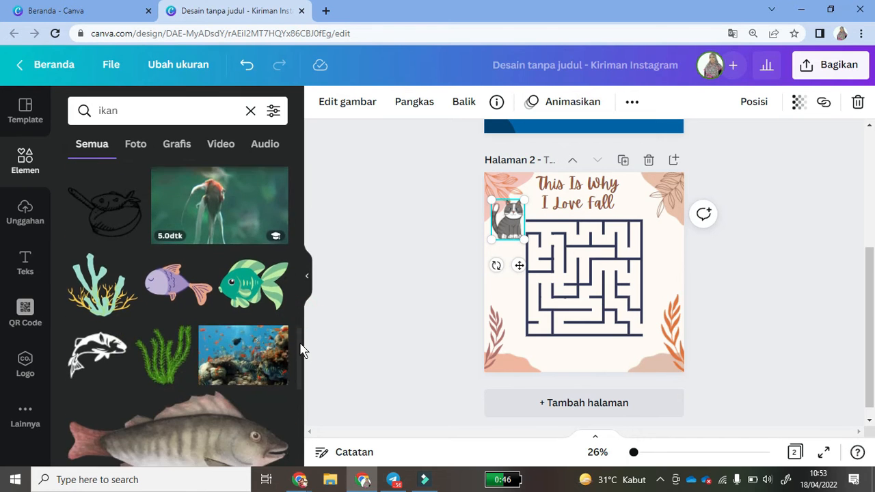
{"action": "scroll", "coordinate": [303, 369], "scroll_direction": "down", "scroll_amount": 3}
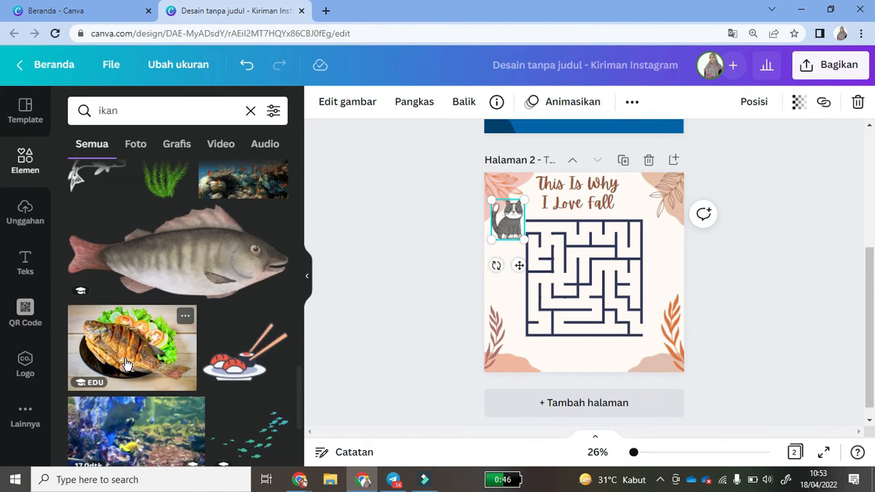
{"action": "left_click", "coordinate": [112, 355]}
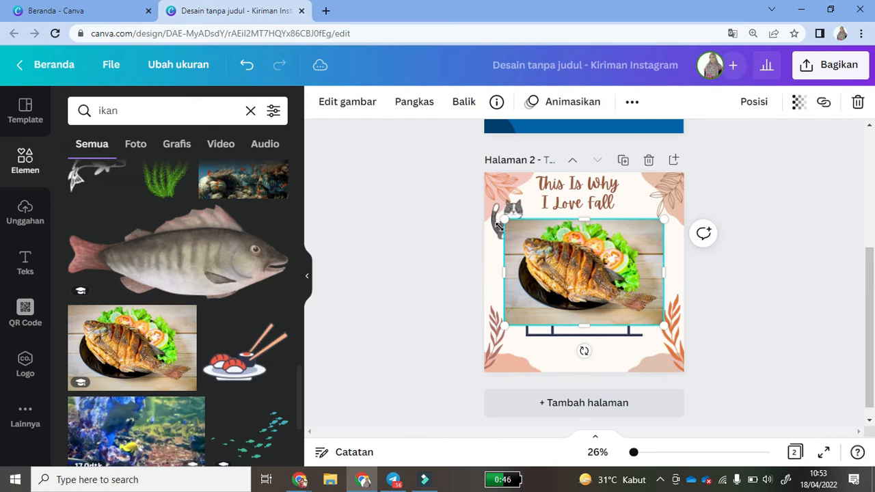
{"action": "left_click_drag", "start_coordinate": [541, 237], "coordinate": [672, 330]}
{"action": "key", "text": "Delete"}
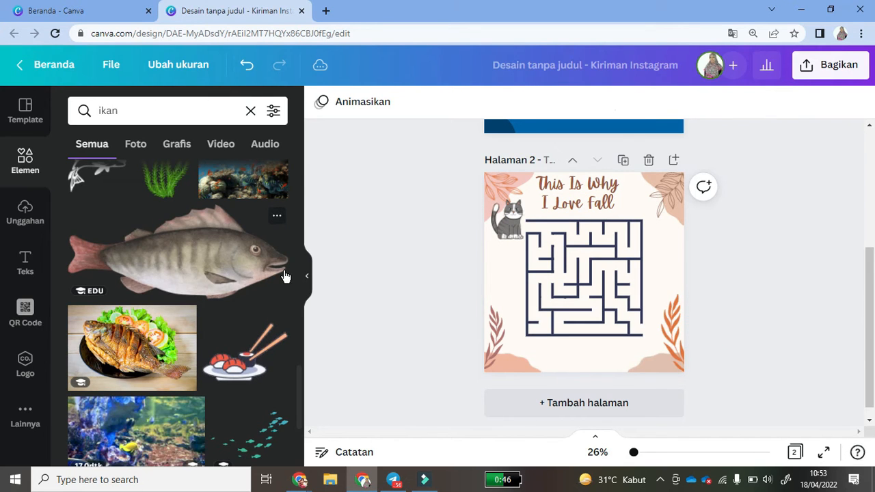
- Add the salmon slice illustration at the maze's bottom-right exit
{"action": "scroll", "coordinate": [301, 414], "scroll_direction": "down", "scroll_amount": 3}
{"action": "scroll", "coordinate": [304, 432], "scroll_direction": "down", "scroll_amount": 1}
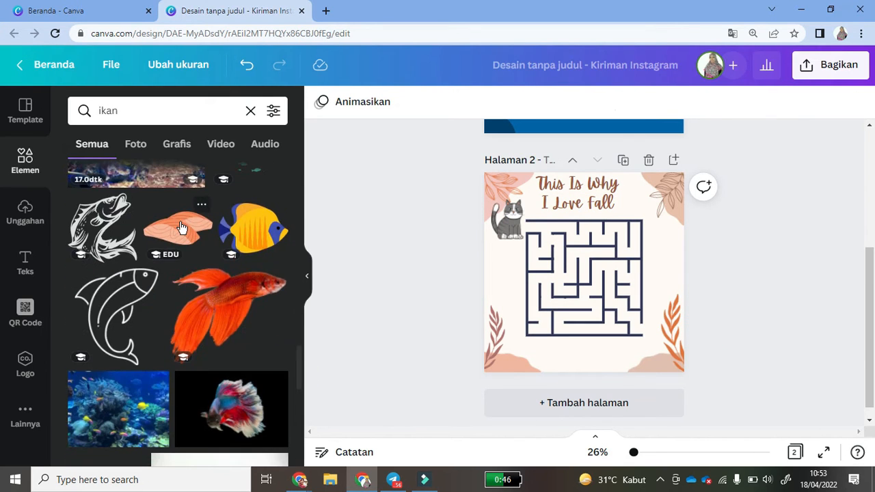
{"action": "left_click", "coordinate": [176, 228]}
{"action": "left_click_drag", "start_coordinate": [584, 276], "coordinate": [660, 328]}
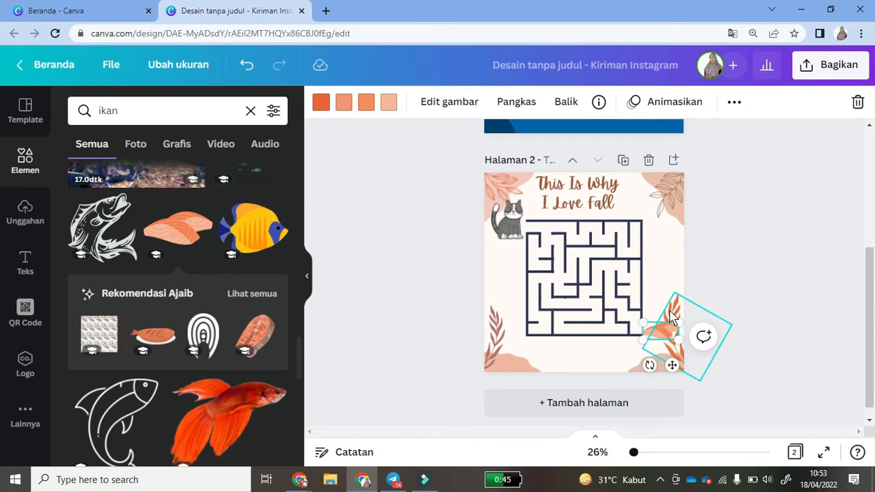
{"action": "left_click", "coordinate": [722, 304]}
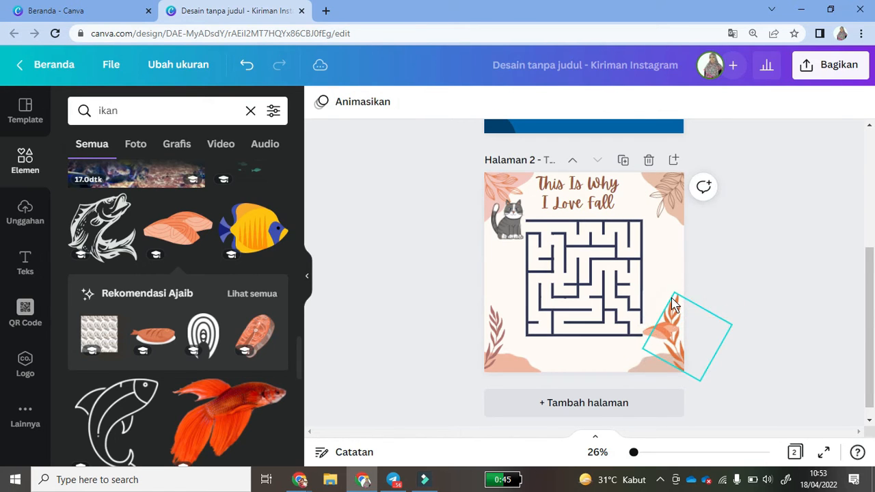
{"action": "left_click", "coordinate": [670, 335]}
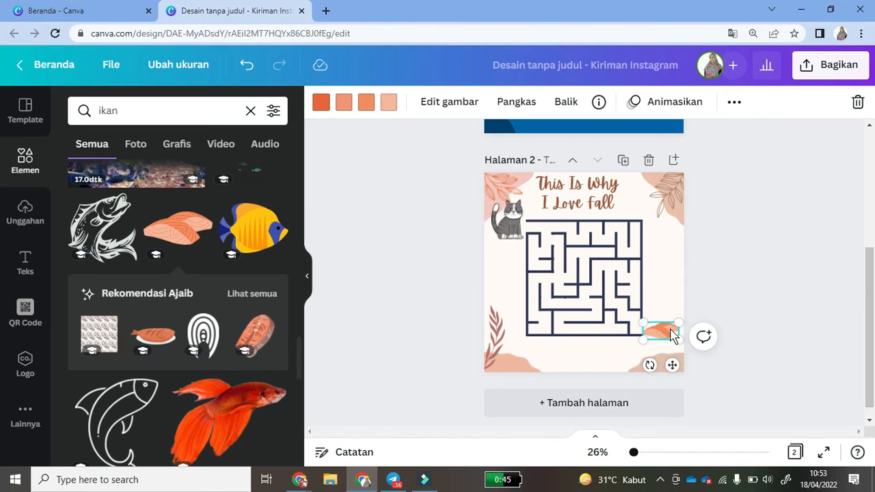
{"action": "left_click", "coordinate": [783, 263]}
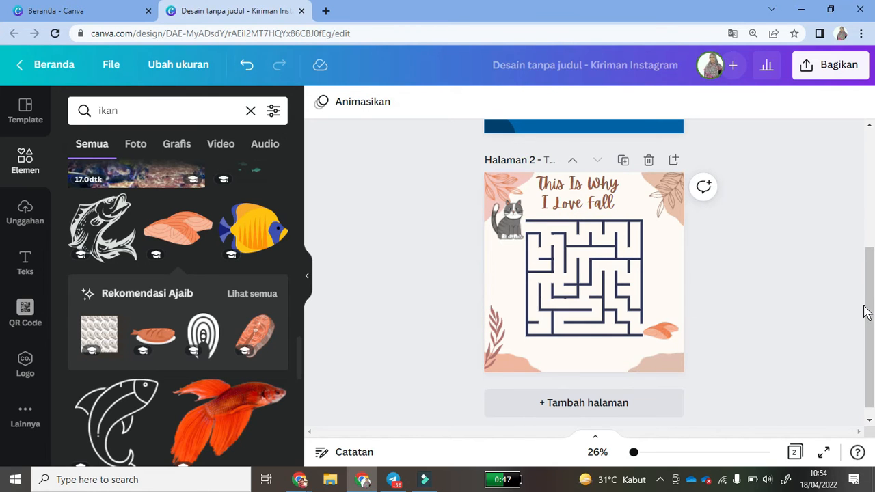
- Add a blank third page to the Instagram design
{"action": "scroll", "coordinate": [868, 300], "scroll_direction": "down", "scroll_amount": 1}
{"action": "left_click", "coordinate": [550, 388]}
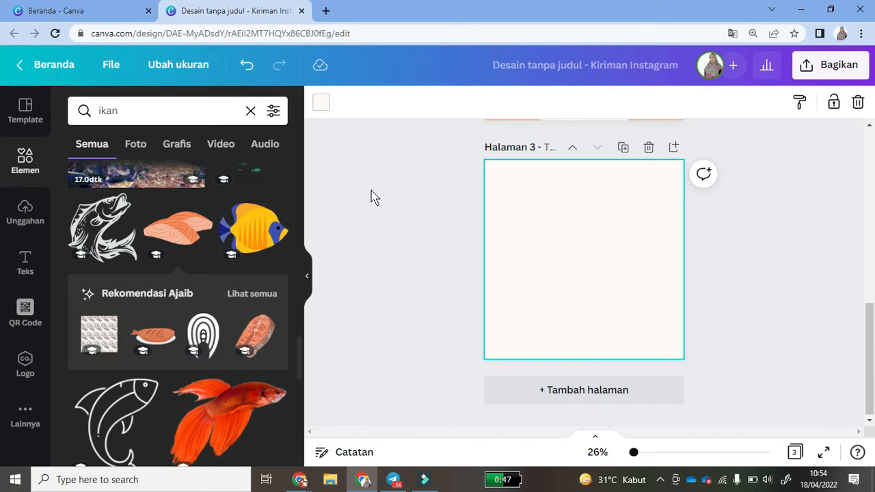
{"action": "left_click", "coordinate": [371, 190]}
{"action": "left_click_drag", "start_coordinate": [873, 334], "coordinate": [873, 255]}
{"action": "left_click", "coordinate": [579, 223]}
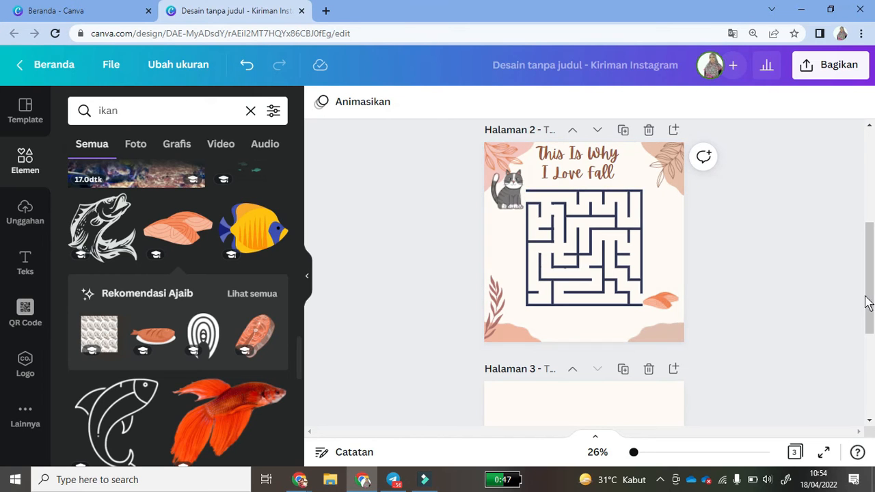
{"action": "left_click_drag", "start_coordinate": [865, 303], "coordinate": [864, 378]}
{"action": "left_click", "coordinate": [411, 259]}
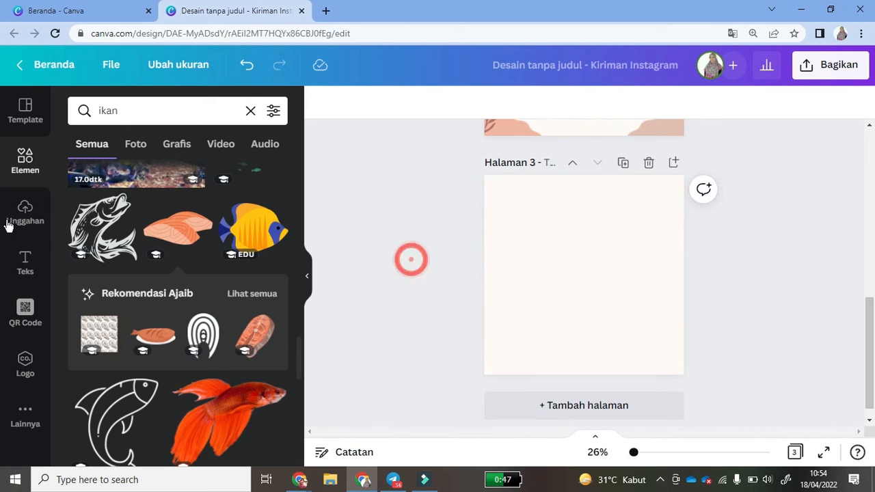
- Search elements for 'garis' and try a lengthened plain line high on page 3
{"action": "left_click", "coordinate": [24, 161]}
{"action": "left_click", "coordinate": [145, 110]}
{"action": "type", "text": "garis"}
{"action": "key", "text": "Return"}
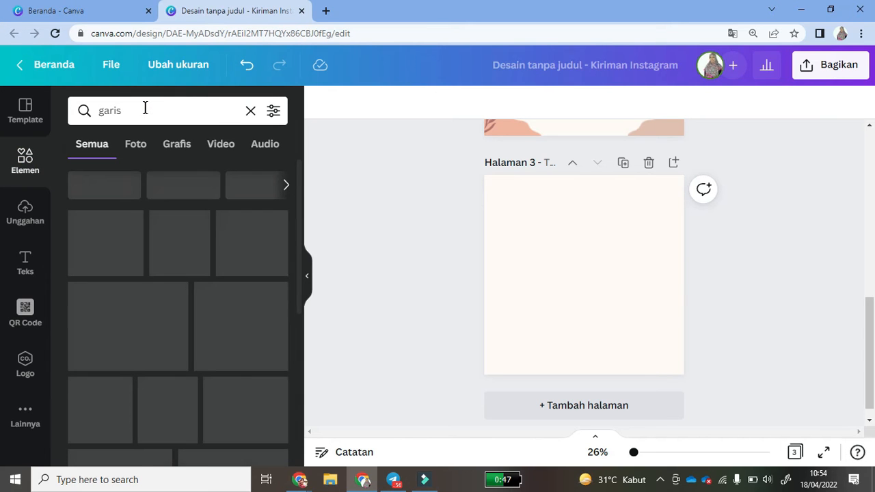
{"action": "mouse_move", "coordinate": [300, 225]}
{"action": "left_mouse_down"}
{"action": "mouse_move", "coordinate": [302, 326]}
{"action": "mouse_move", "coordinate": [292, 223]}
{"action": "left_mouse_up"}
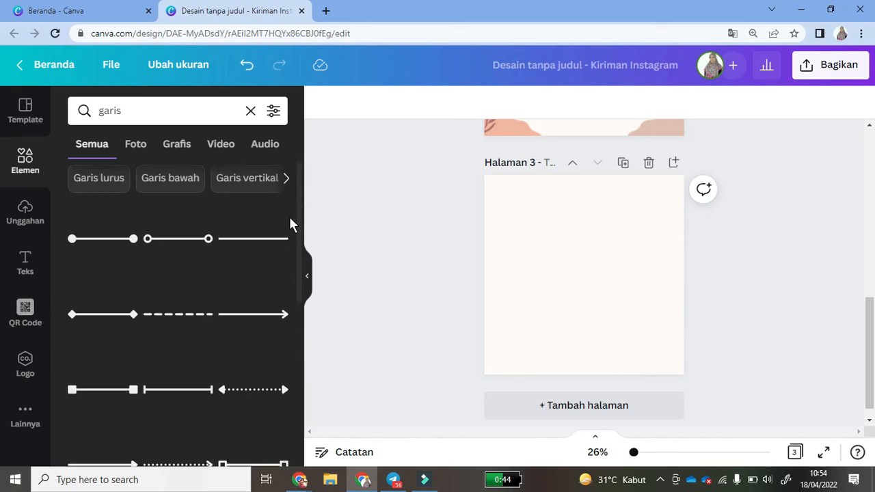
{"action": "left_click", "coordinate": [253, 246]}
{"action": "left_click_drag", "start_coordinate": [617, 276], "coordinate": [652, 275]}
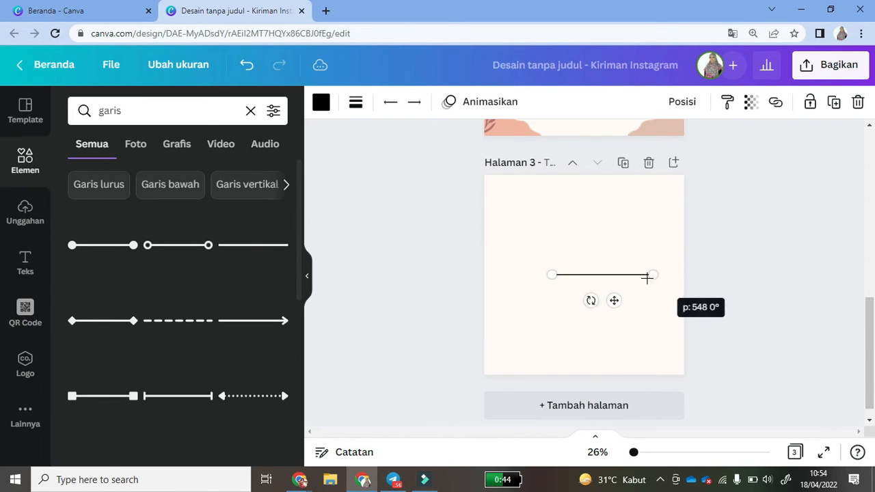
{"action": "left_click_drag", "start_coordinate": [613, 298], "coordinate": [585, 230]}
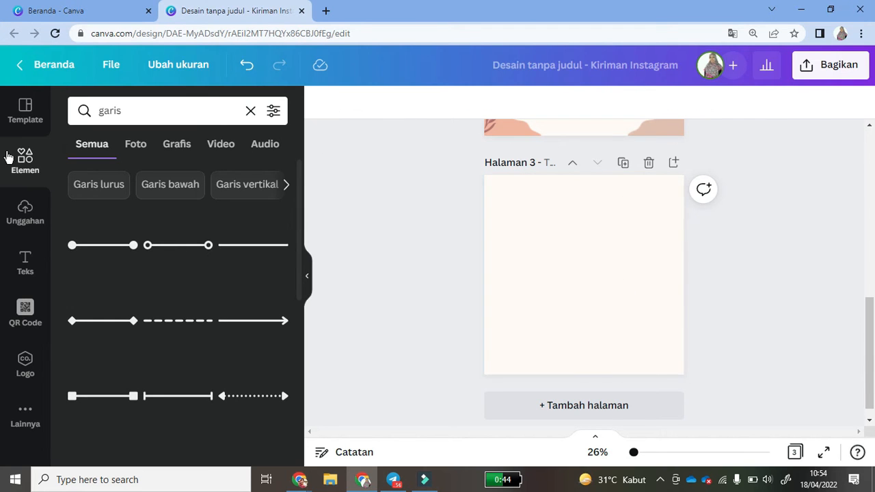
{"action": "left_click_drag", "start_coordinate": [131, 110], "coordinate": [84, 111]}
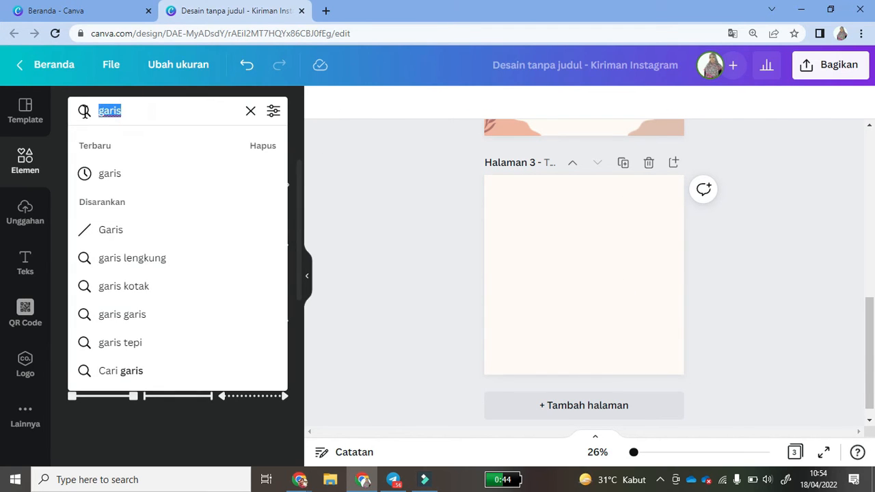
- Search elements for 'rumput' and place a shrunken light-green grass strip near page 3's top
{"action": "type", "text": "rumput"}
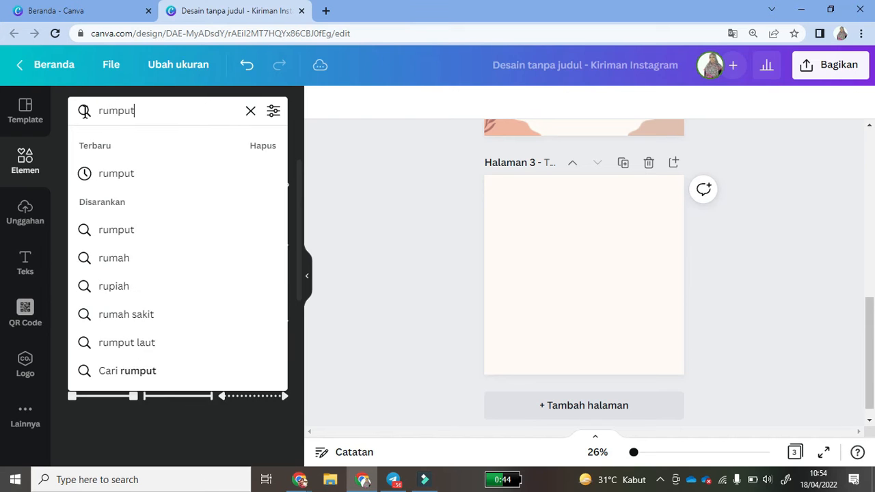
{"action": "key", "text": "Return"}
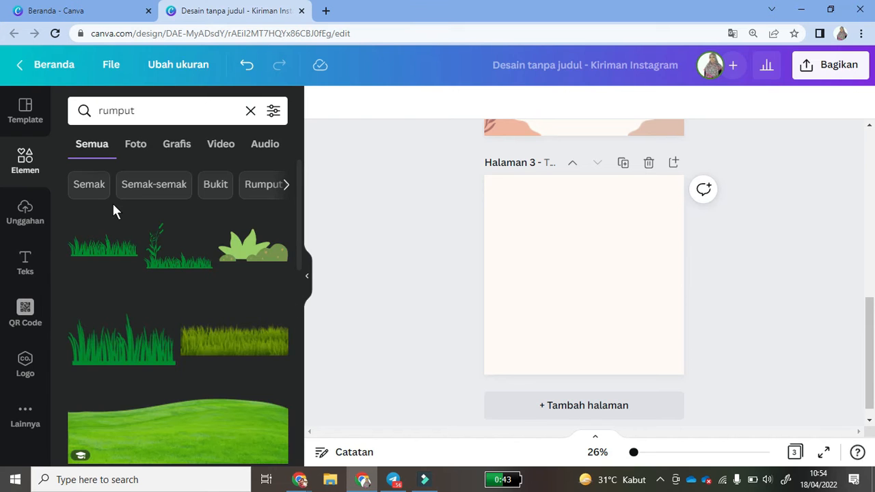
{"action": "scroll", "coordinate": [300, 246], "scroll_direction": "down", "scroll_amount": 2}
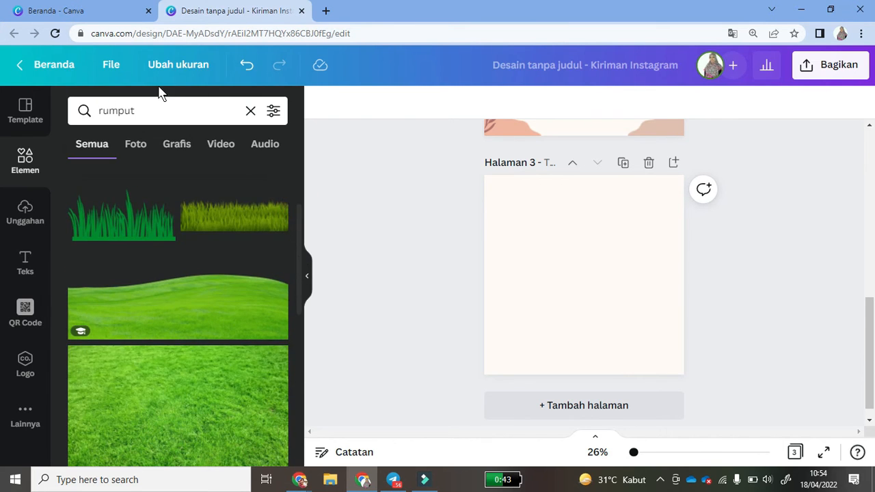
{"action": "left_click_drag", "start_coordinate": [299, 223], "coordinate": [303, 373]}
{"action": "scroll", "coordinate": [266, 328], "scroll_direction": "down", "scroll_amount": 2}
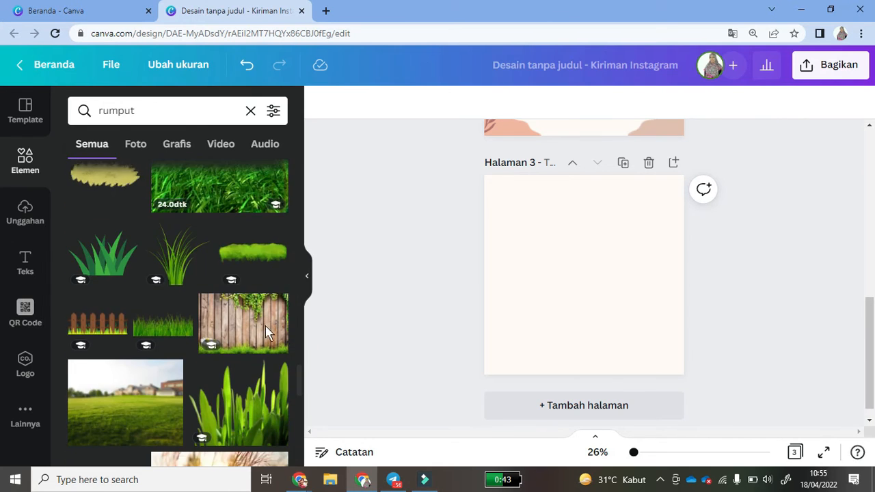
{"action": "left_click", "coordinate": [237, 254]}
{"action": "left_click_drag", "start_coordinate": [660, 298], "coordinate": [578, 202]}
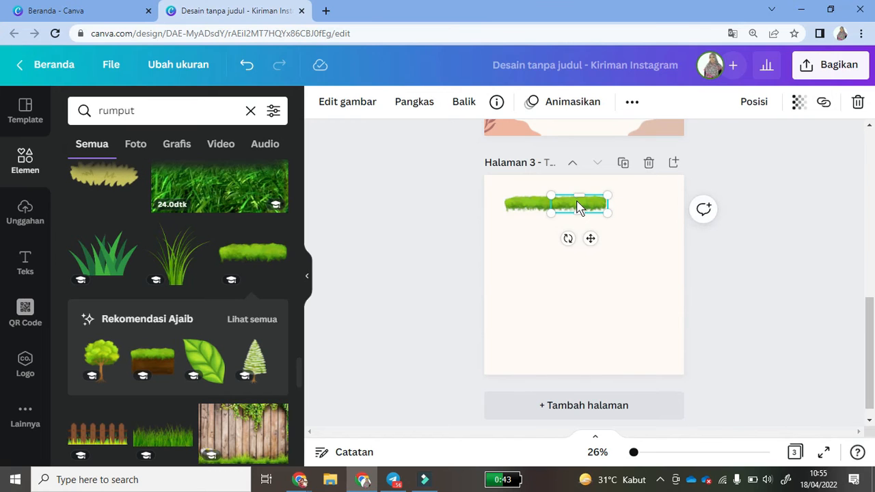
- Duplicate the grass strip and place copies across the top and at the bottom-left of page 3
{"action": "key", "text": "ctrl+v"}
{"action": "left_click_drag", "start_coordinate": [527, 212], "coordinate": [617, 210]}
{"action": "key", "text": "ctrl+z"}
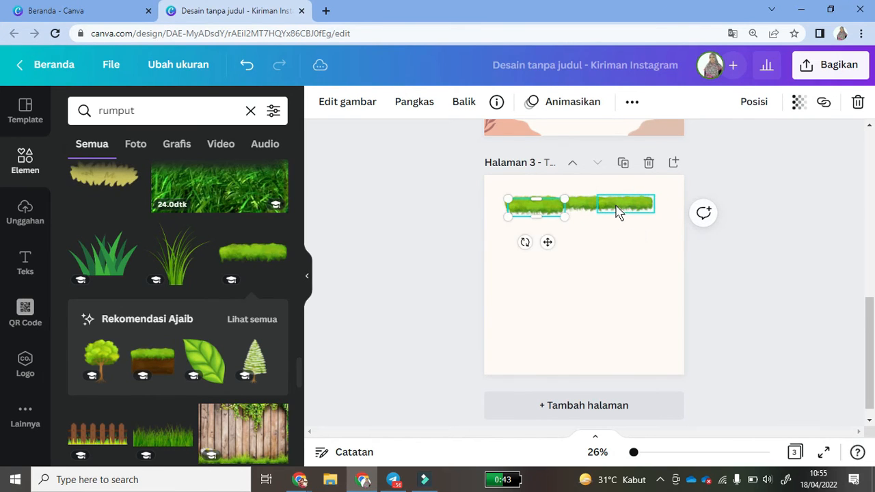
{"action": "left_click_drag", "start_coordinate": [536, 216], "coordinate": [532, 354]}
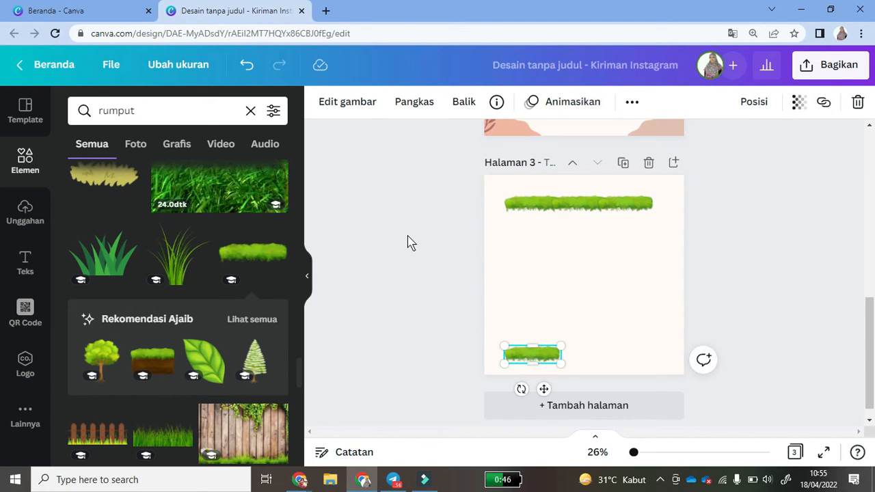
{"action": "key", "text": "ctrl+v"}
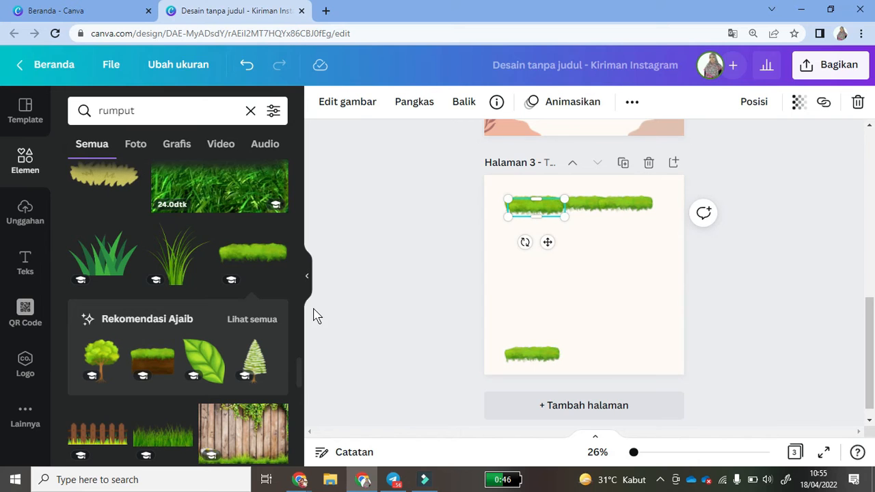
{"action": "left_click_drag", "start_coordinate": [299, 381], "coordinate": [299, 430]}
- Add a small dark-green grass clump and stack copies of it down the left edge
{"action": "left_click", "coordinate": [244, 237]}
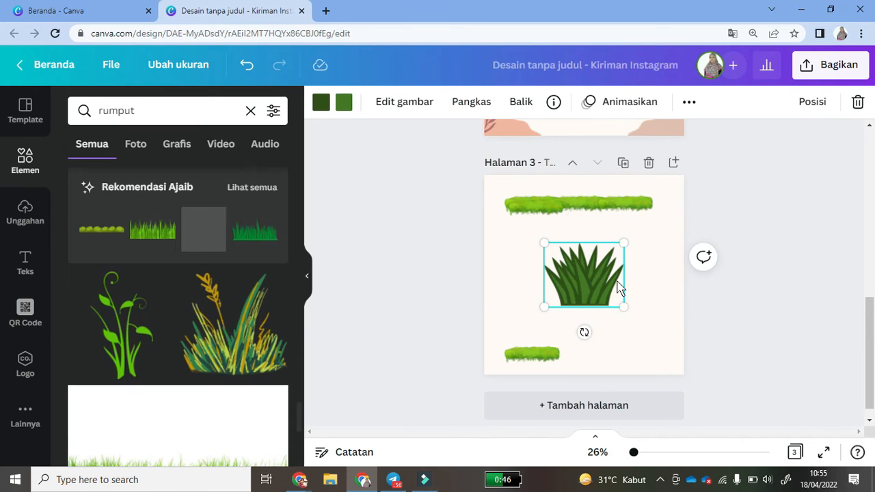
{"action": "left_click_drag", "start_coordinate": [621, 305], "coordinate": [579, 271]}
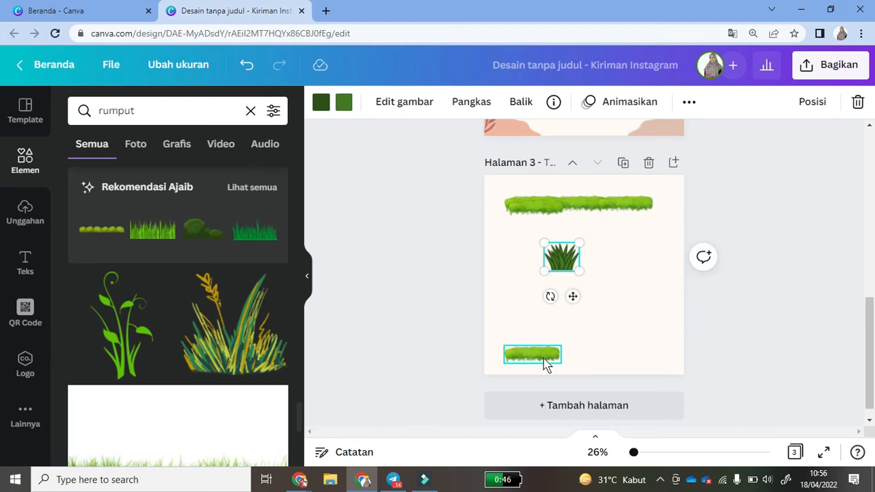
{"action": "left_click", "coordinate": [537, 357]}
{"action": "left_click_drag", "start_coordinate": [523, 389], "coordinate": [507, 354]}
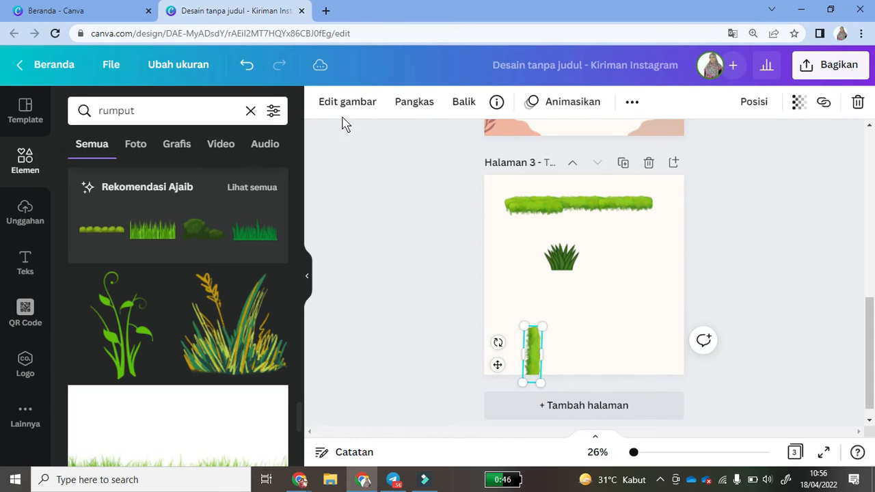
{"action": "left_click", "coordinate": [245, 70]}
{"action": "left_click_drag", "start_coordinate": [558, 252], "coordinate": [514, 248]}
{"action": "left_click_drag", "start_coordinate": [515, 246], "coordinate": [517, 283]}
{"action": "key", "text": "ctrl+v"}
{"action": "key", "text": "ctrl+v"}
{"action": "left_click", "coordinate": [447, 268]}
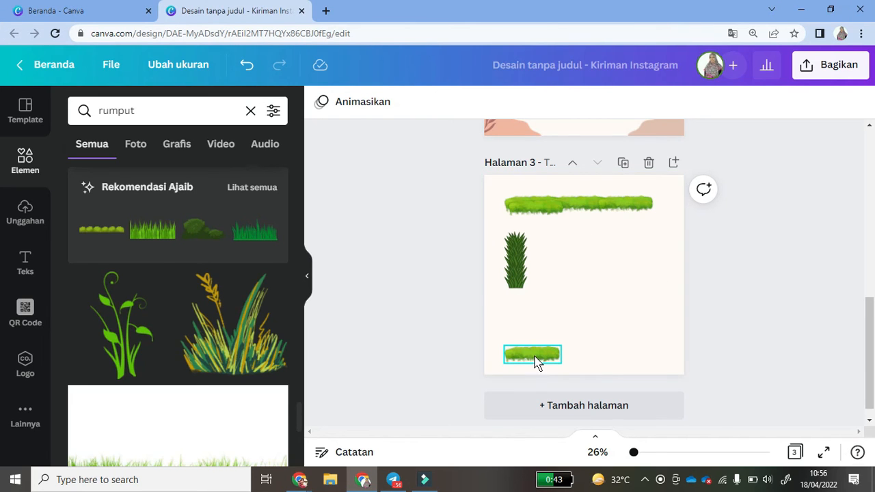
- Lower the bottom piece of the left grass column and duplicate it to lengthen the column
{"action": "left_click", "coordinate": [514, 283]}
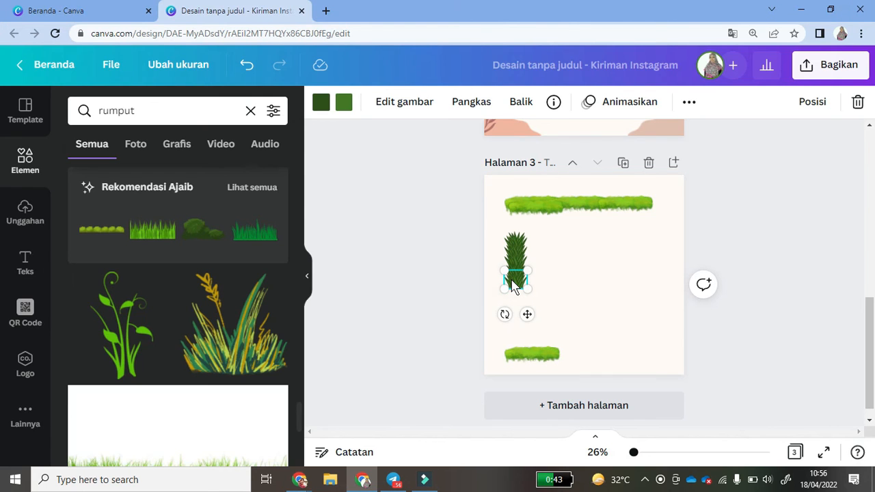
{"action": "left_click_drag", "start_coordinate": [513, 286], "coordinate": [515, 309]}
{"action": "key", "text": "ctrl+v"}
- Copy the whole left grass column to the right edge and extend the bottom grass row
{"action": "left_click_drag", "start_coordinate": [451, 221], "coordinate": [645, 262]}
{"action": "key", "text": "ctrl+v"}
{"action": "key", "text": "ctrl+v"}
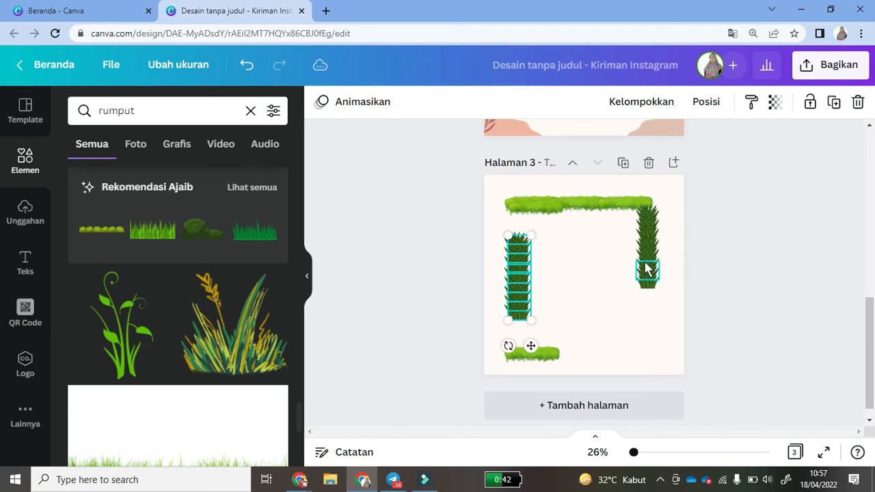
{"action": "left_click_drag", "start_coordinate": [518, 303], "coordinate": [645, 326]}
{"action": "left_click_drag", "start_coordinate": [537, 208], "coordinate": [577, 354]}
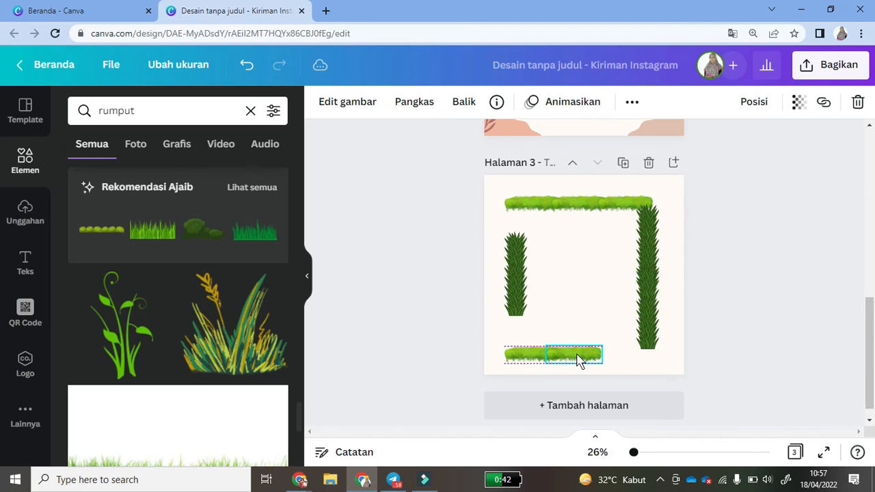
{"action": "left_click", "coordinate": [574, 316]}
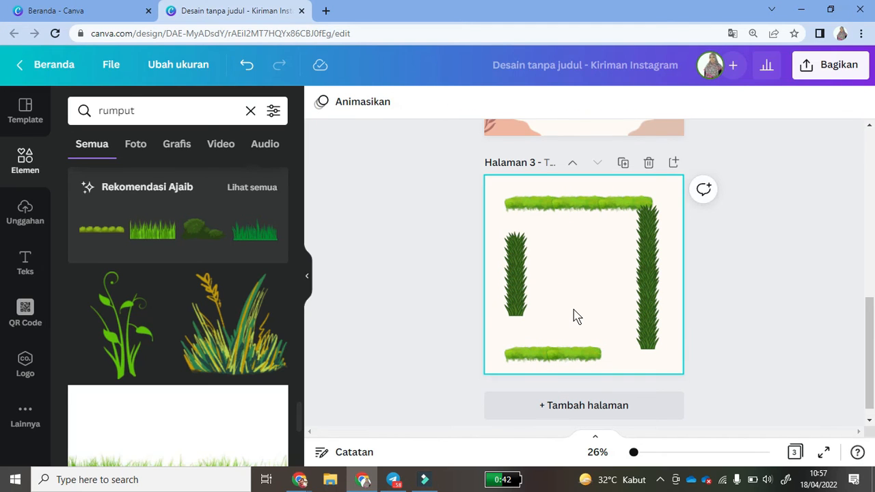
- Form light-green inner walls off the left column, with a dark grass piece on the upper wall
{"action": "left_click", "coordinate": [579, 354]}
{"action": "left_click_drag", "start_coordinate": [579, 352], "coordinate": [544, 233]}
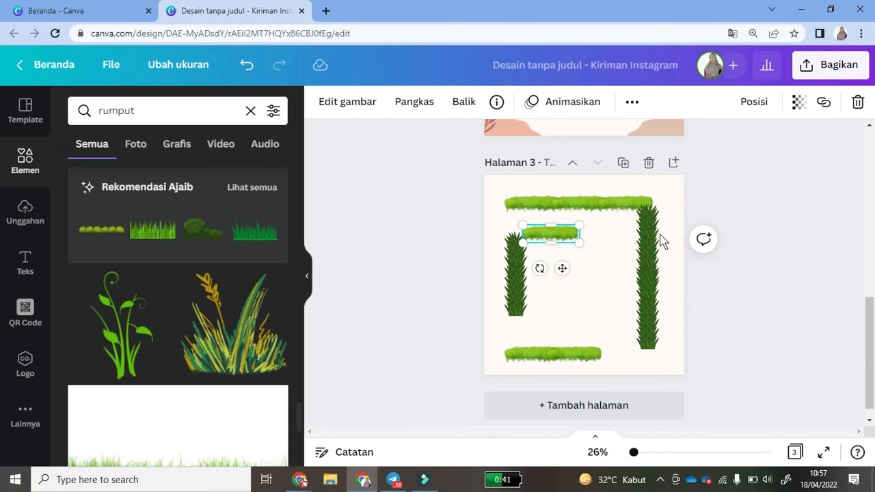
{"action": "left_click", "coordinate": [648, 212]}
{"action": "key", "text": "ctrl+d"}
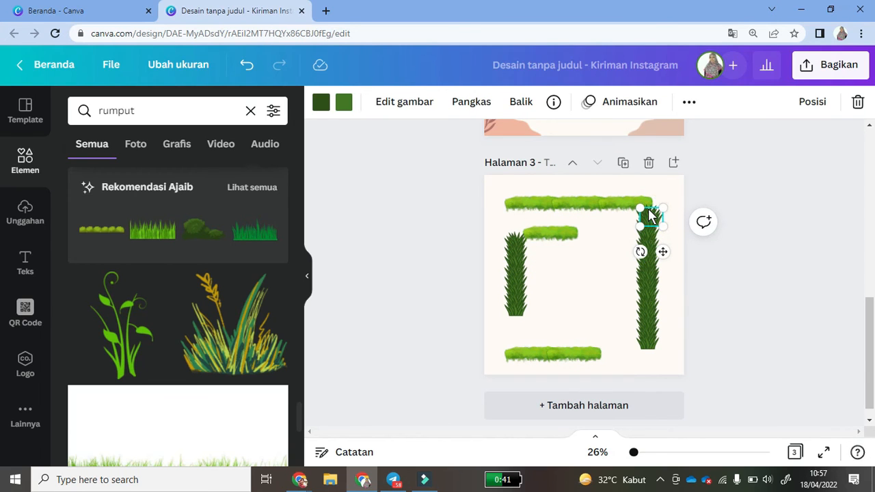
{"action": "left_click_drag", "start_coordinate": [655, 229], "coordinate": [571, 254]}
{"action": "left_click", "coordinate": [537, 236]}
{"action": "key", "text": "ctrl+d"}
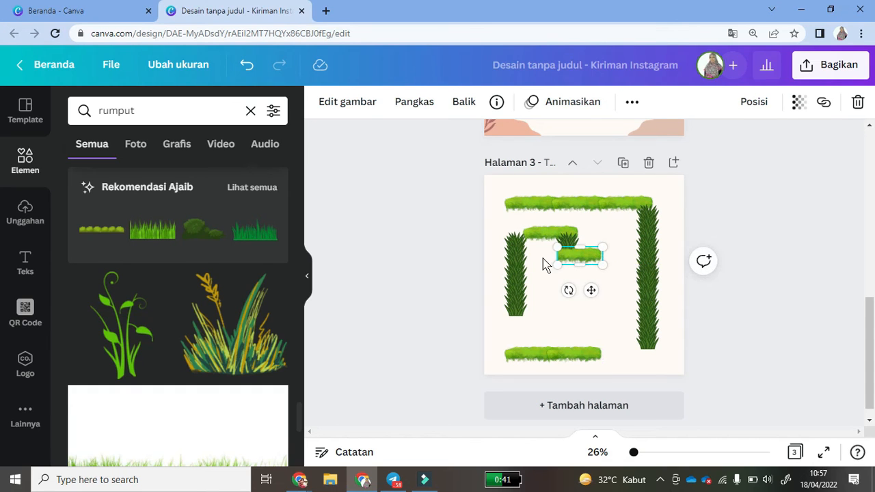
{"action": "left_click", "coordinate": [537, 238]}
{"action": "left_click_drag", "start_coordinate": [536, 239], "coordinate": [541, 278]}
- Stack small dark grass pieces into a vertical central post at the lower wall's right end
{"action": "left_click", "coordinate": [646, 223]}
{"action": "left_click", "coordinate": [567, 231]}
{"action": "left_click", "coordinate": [566, 241]}
{"action": "key", "text": "ctrl+d"}
{"action": "left_click_drag", "start_coordinate": [566, 241], "coordinate": [596, 269]}
{"action": "left_click", "coordinate": [568, 245]}
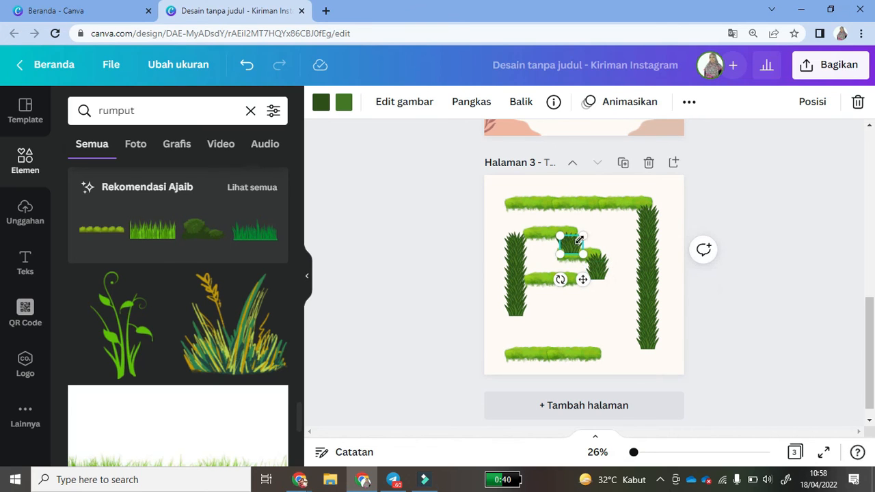
{"action": "mouse_move", "coordinate": [597, 270]}
{"action": "left_mouse_down"}
{"action": "mouse_move", "coordinate": [597, 293]}
{"action": "mouse_move", "coordinate": [596, 280]}
{"action": "left_mouse_up"}
{"action": "left_click", "coordinate": [572, 246]}
{"action": "left_click_drag", "start_coordinate": [570, 247], "coordinate": [595, 284]}
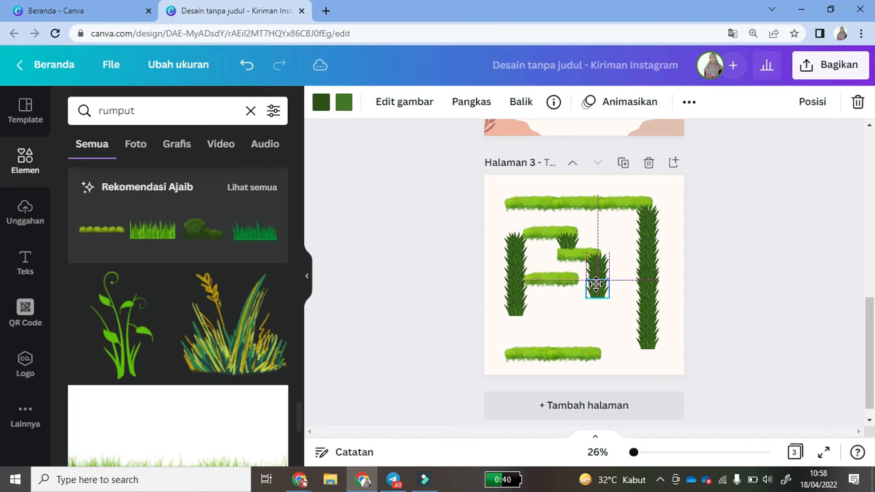
{"action": "left_click_drag", "start_coordinate": [574, 245], "coordinate": [597, 302]}
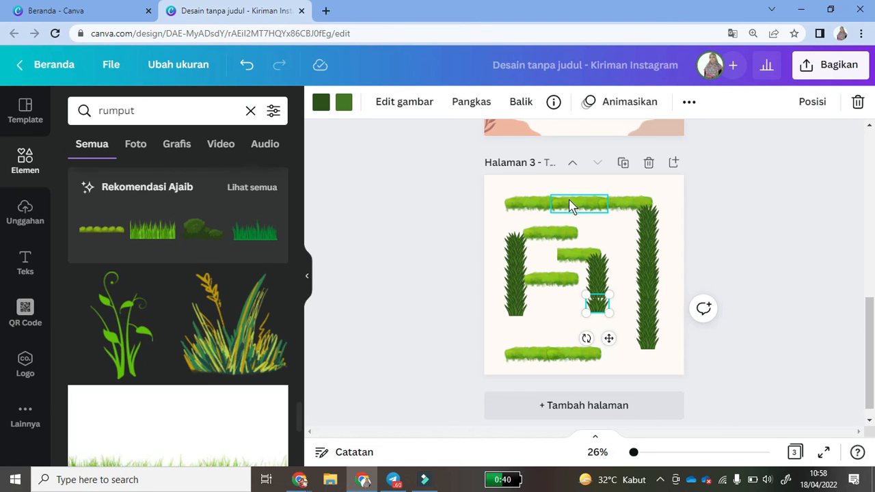
- Change the page 2 title text to 'Bantulah kucing menemukan ikan'
{"action": "left_click_drag", "start_coordinate": [871, 340], "coordinate": [871, 252]}
{"action": "double_click", "coordinate": [539, 194]}
{"action": "type", "text": "Bantul"}
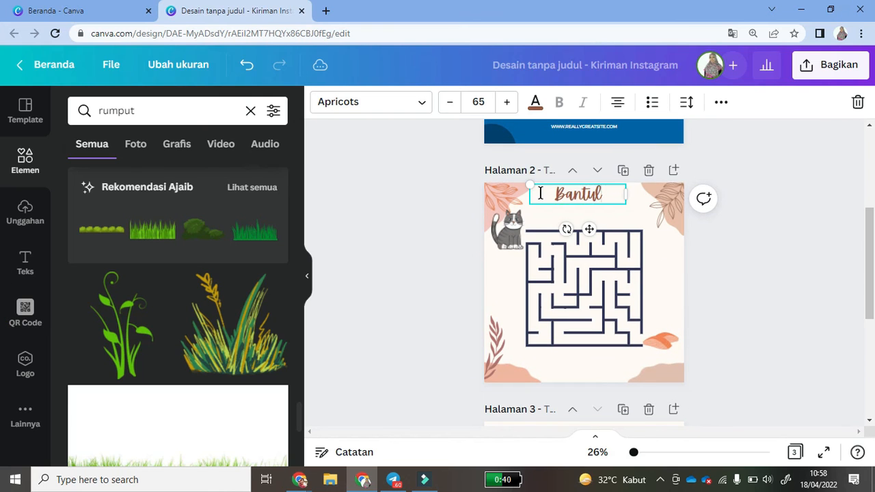
{"action": "type", "text": "ah kucing menemukan ikan"}
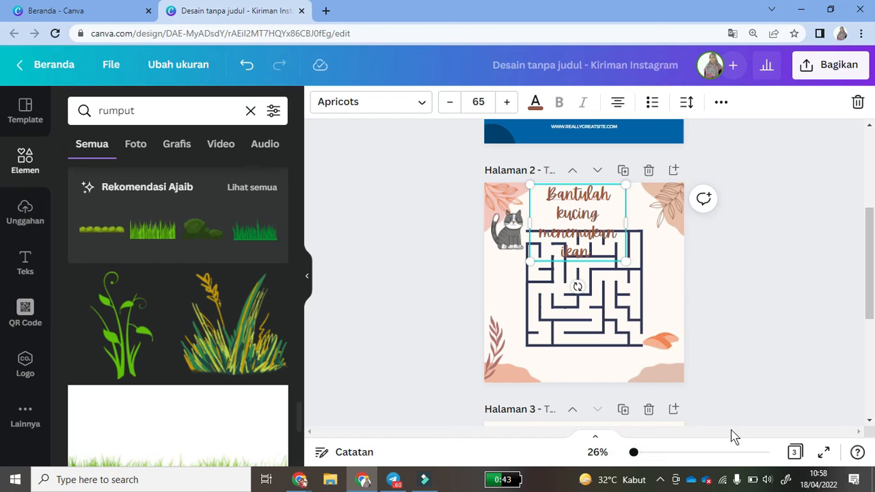
- Set the title's font size to 45 so it fits above the maze
{"action": "triple_click", "coordinate": [547, 194]}
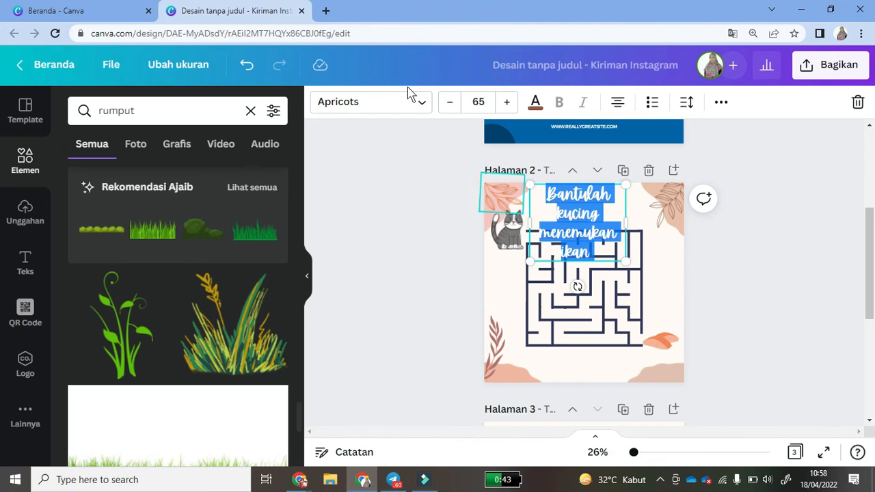
{"action": "left_click", "coordinate": [478, 101]}
{"action": "type", "text": "30"}
{"action": "key", "text": "Return"}
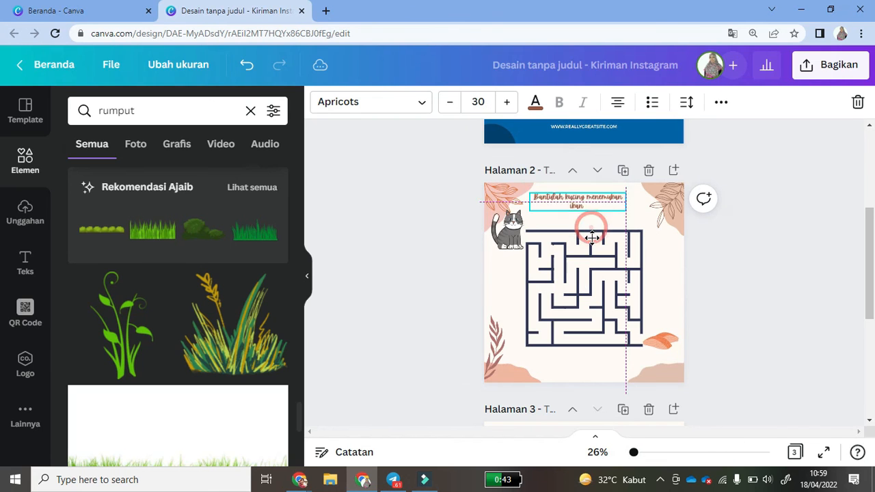
{"action": "left_click", "coordinate": [486, 103]}
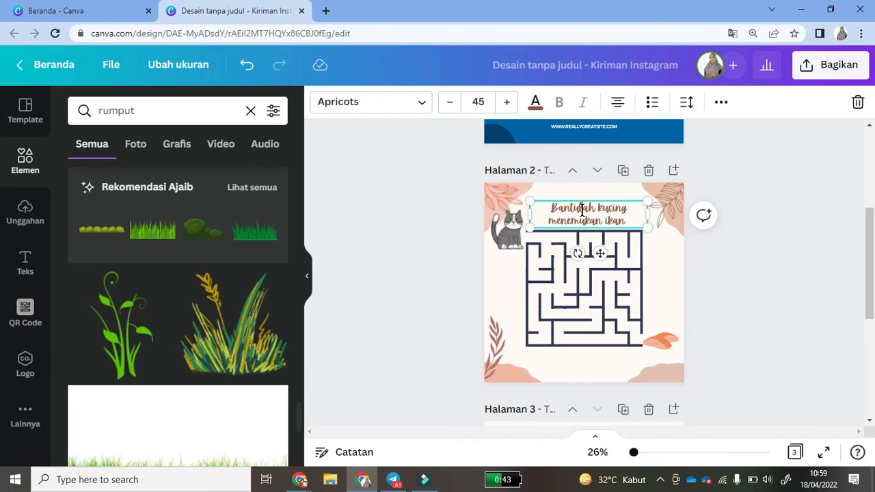
{"action": "left_click", "coordinate": [748, 275]}
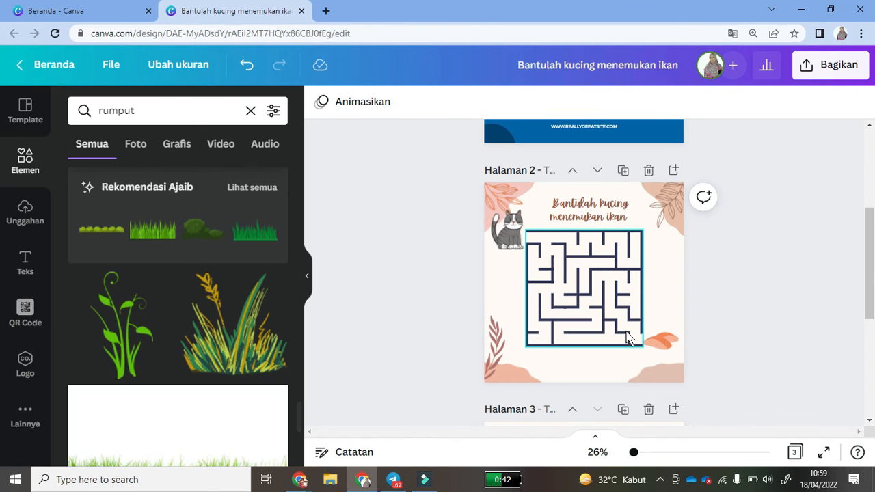